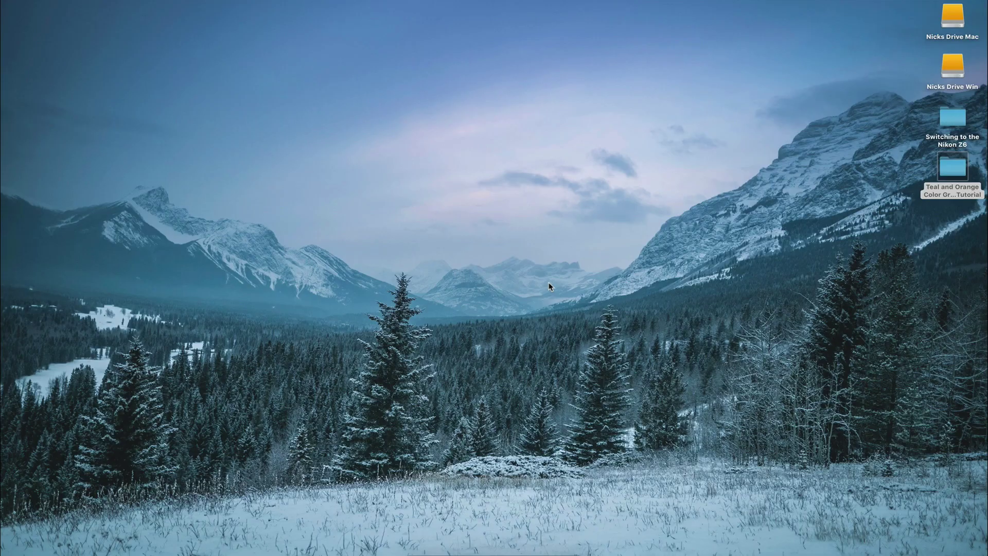
# Step: Place DSC_0069.MOV at the start of Video 1 in the Tutorial timeline
pyautogui.click(502, 541)
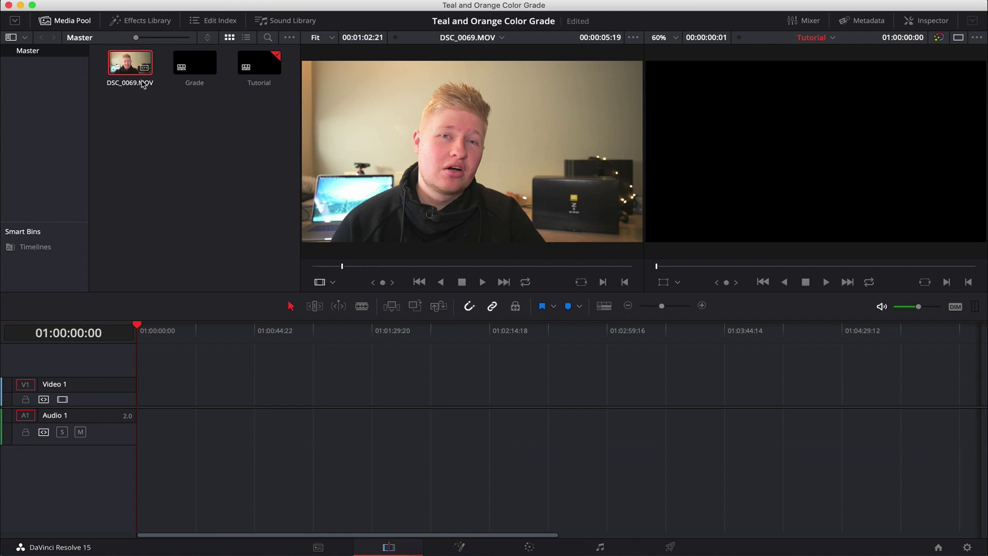
pyautogui.click(353, 267)
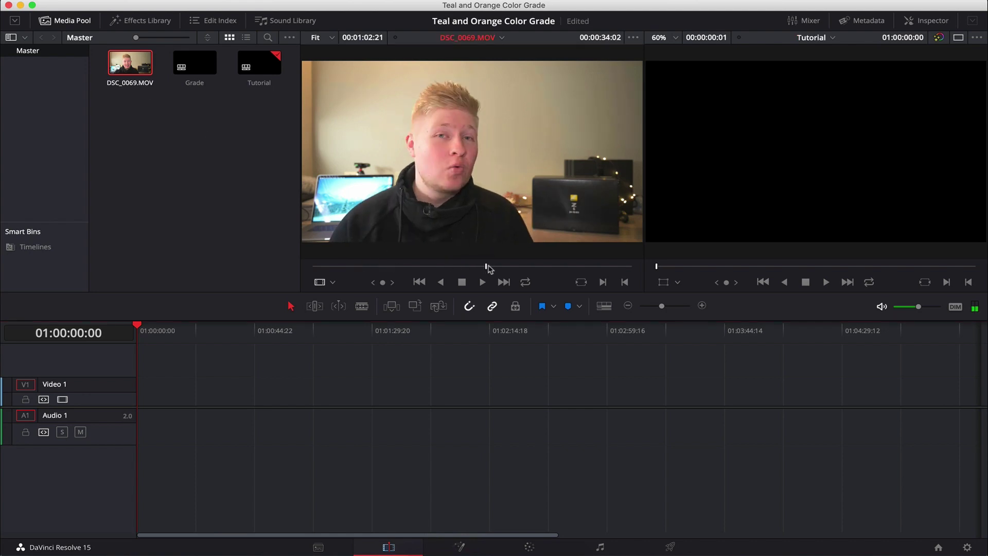
pyautogui.click(341, 267)
pyautogui.moveTo(423, 239)
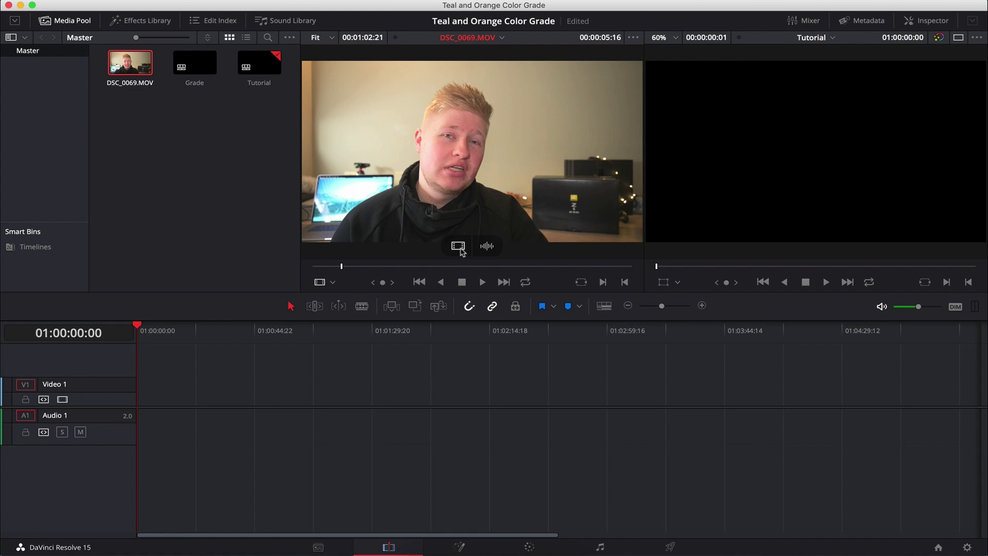
pyautogui.moveTo(462, 251); pyautogui.dragTo(145, 388)
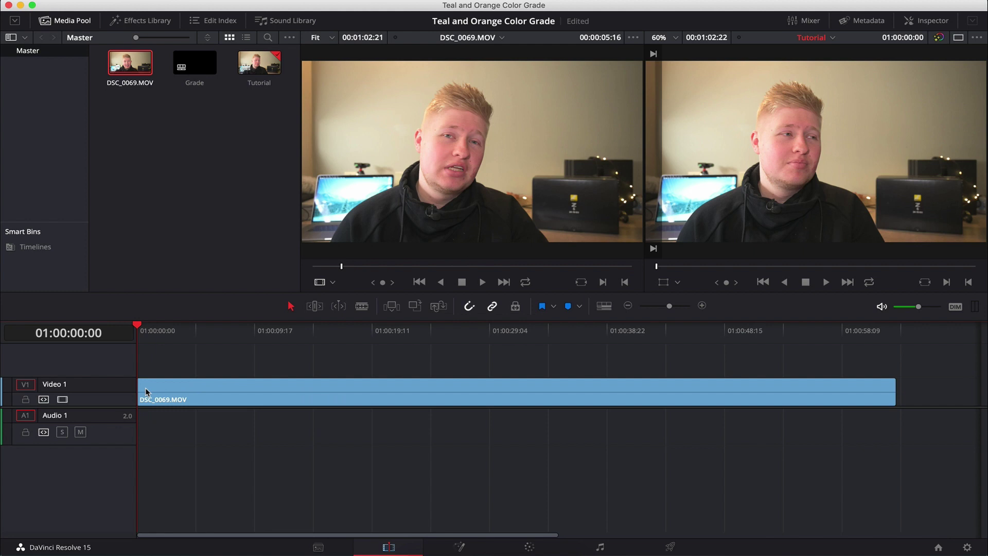
# Step: Show the clip's Inspector transform settings with the playhead at 01:00:16:09
pyautogui.moveTo(144, 337); pyautogui.dragTo(417, 353)
pyautogui.click(931, 24)
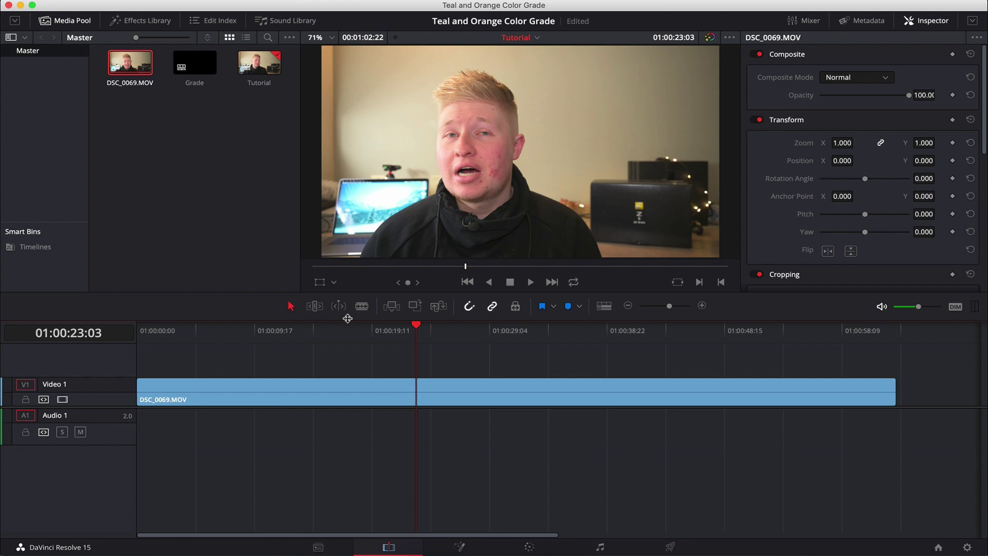
pyautogui.click(335, 337)
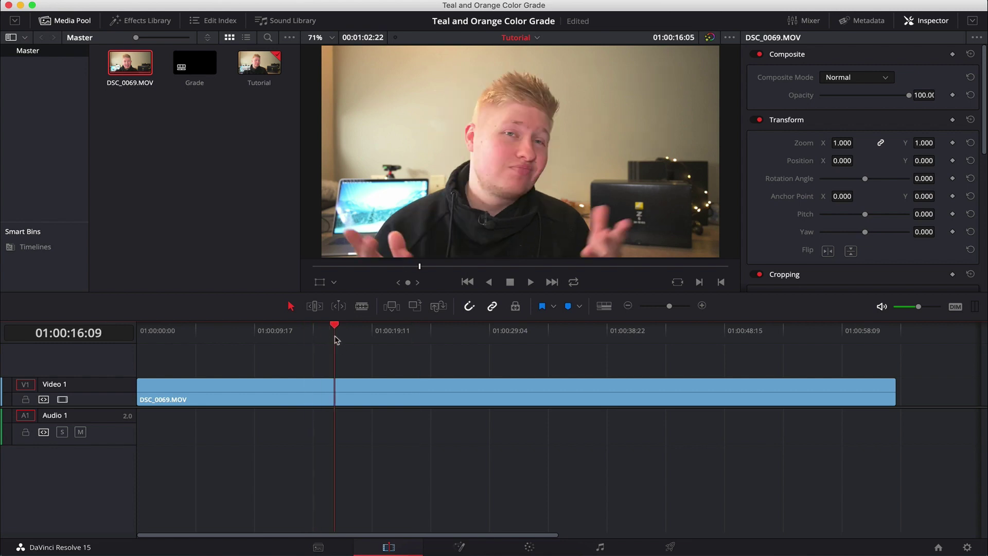
# Step: Go to the Color page with the primary Color Wheels shown and the LUT browser hidden
pyautogui.click(532, 546)
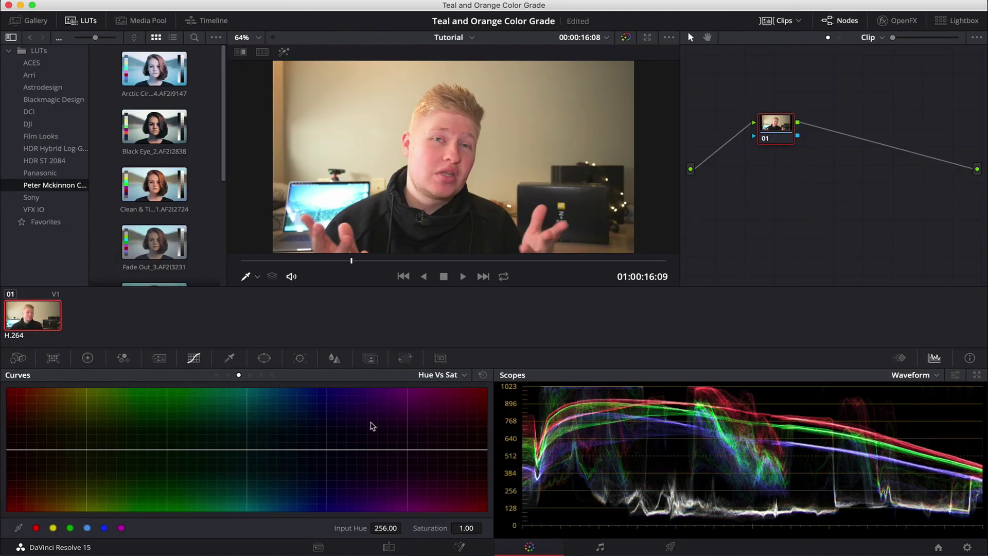
pyautogui.click(94, 359)
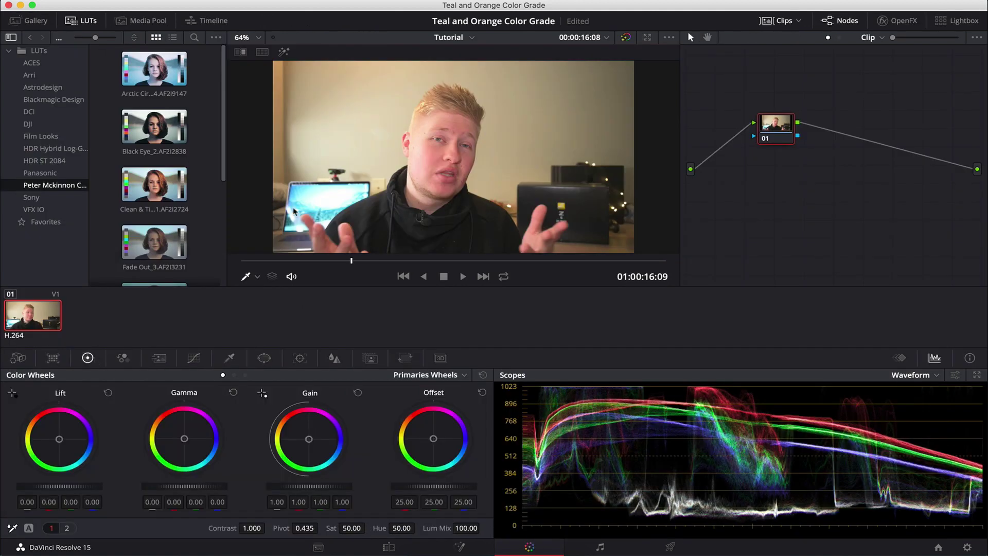
pyautogui.click(86, 21)
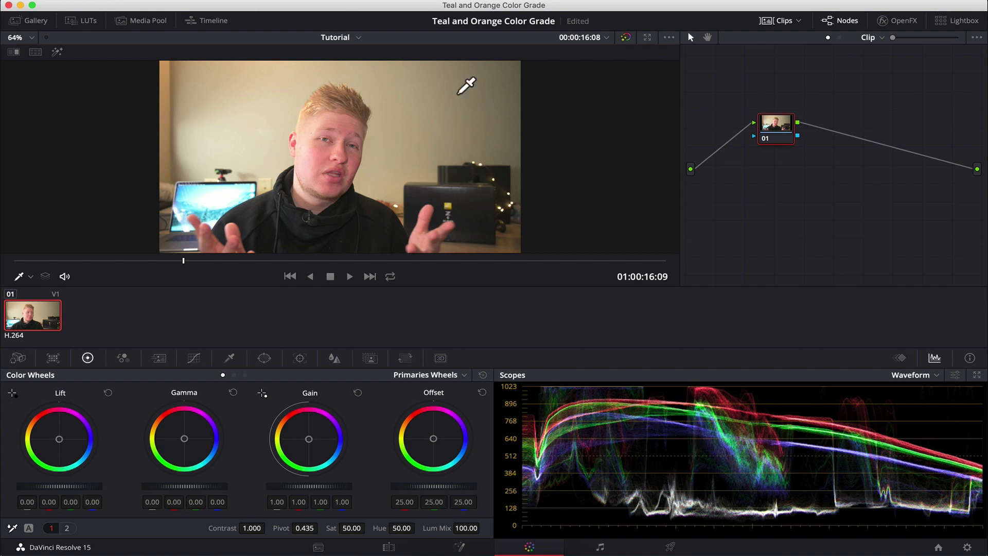
# Step: On node 01, set Gain to 0.99 and Lift to -0.01, nudging the midtones slightly
pyautogui.moveTo(768, 132); pyautogui.dragTo(722, 152)
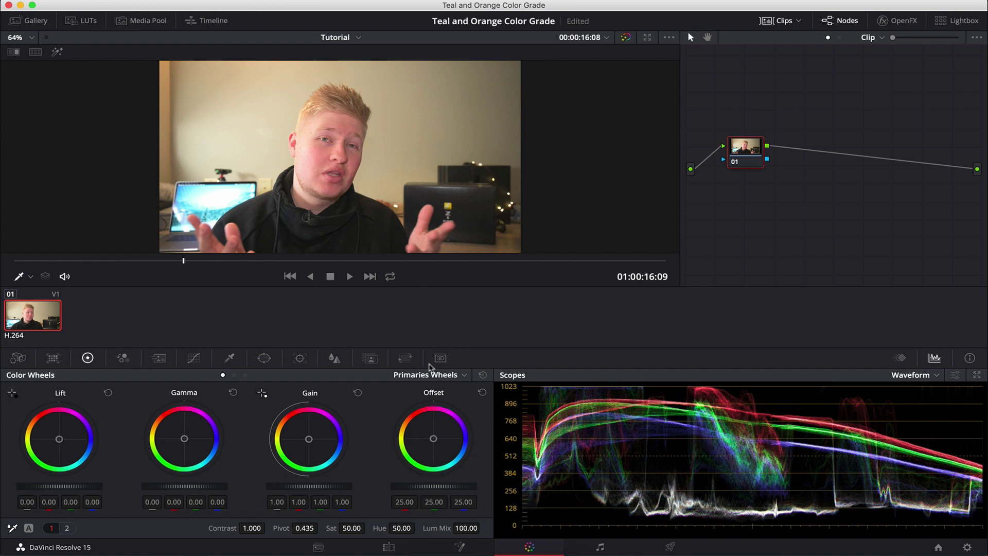
pyautogui.moveTo(311, 488)
pyautogui.mouseDown()
pyautogui.moveTo(329, 488)
pyautogui.moveTo(319, 488)
pyautogui.mouseUp()
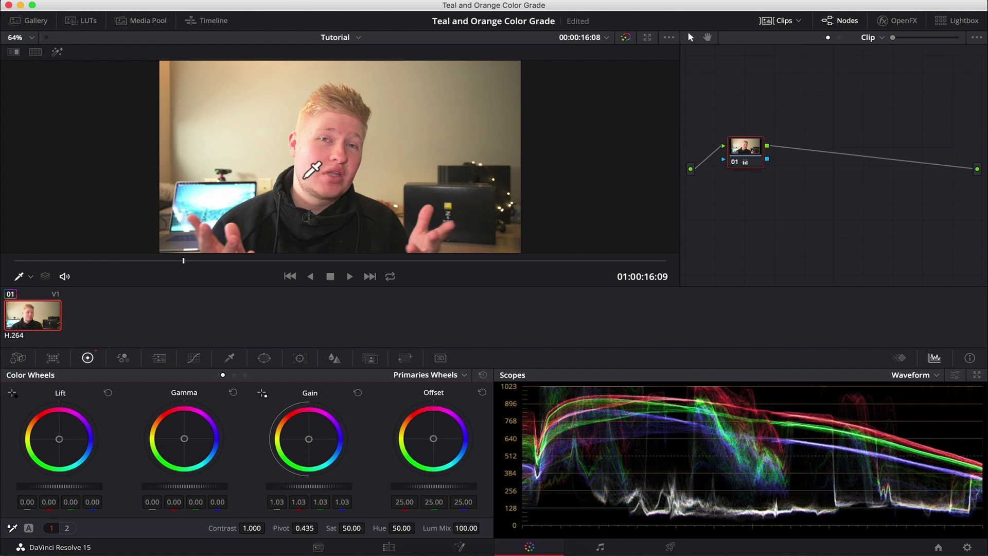
pyautogui.moveTo(309, 488); pyautogui.dragTo(300, 488)
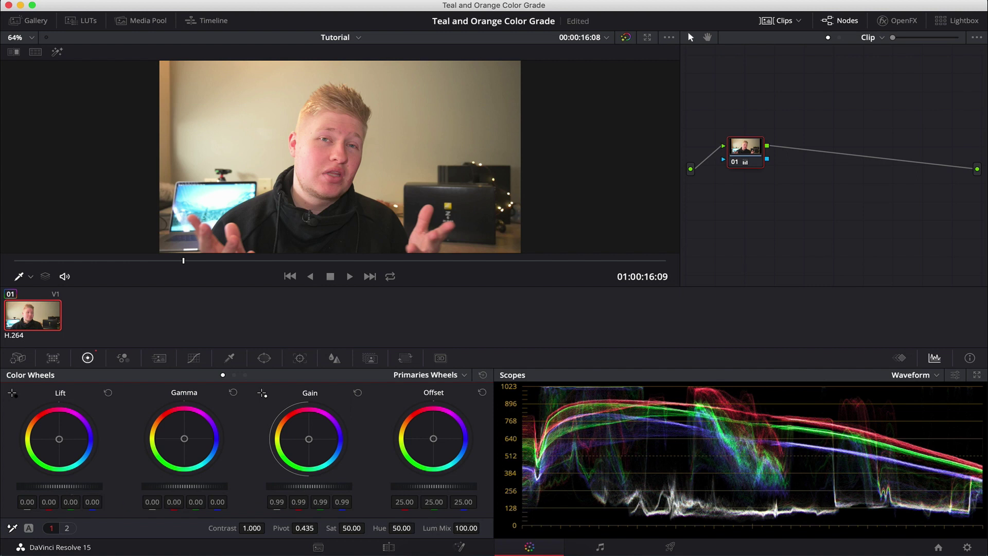
pyautogui.moveTo(62, 486); pyautogui.dragTo(58, 486)
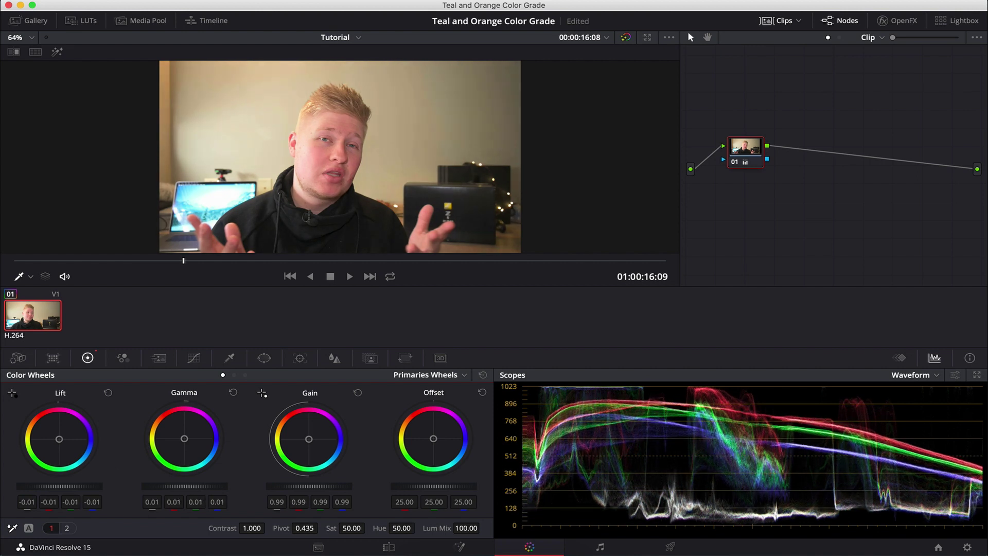
pyautogui.moveTo(185, 486); pyautogui.dragTo(183, 486)
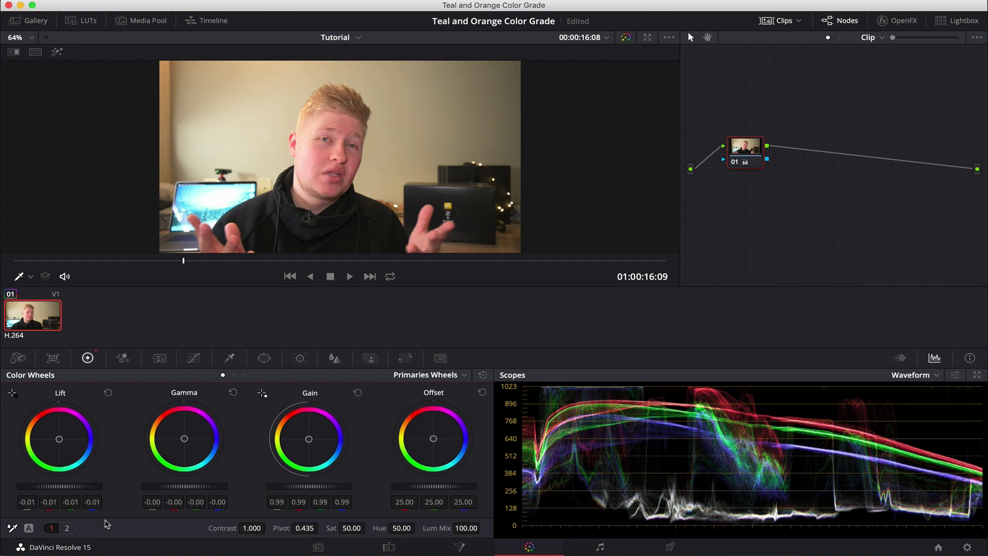
# Step: Raise saturation to 52, then bypass and re-enable node 01 to compare
pyautogui.click(69, 527)
pyautogui.click(52, 528)
pyautogui.click(68, 529)
pyautogui.click(52, 528)
pyautogui.click(355, 528)
pyautogui.write('52')
pyautogui.press('Return')
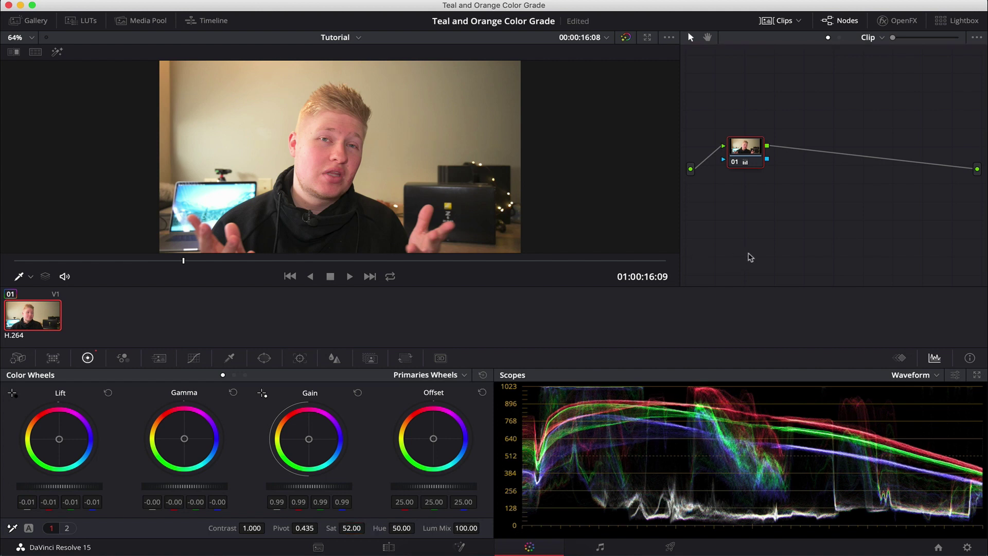
pyautogui.hotkey('ctrl', 'd')
pyautogui.hotkey('ctrl', 'd')
pyautogui.hotkey('ctrl', 'd')
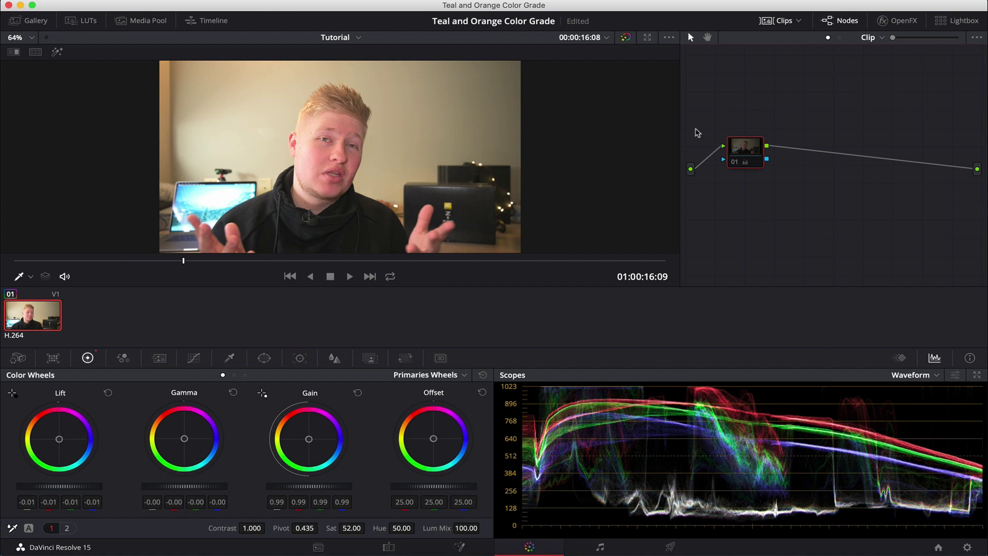
pyautogui.hotkey('ctrl', 'd')
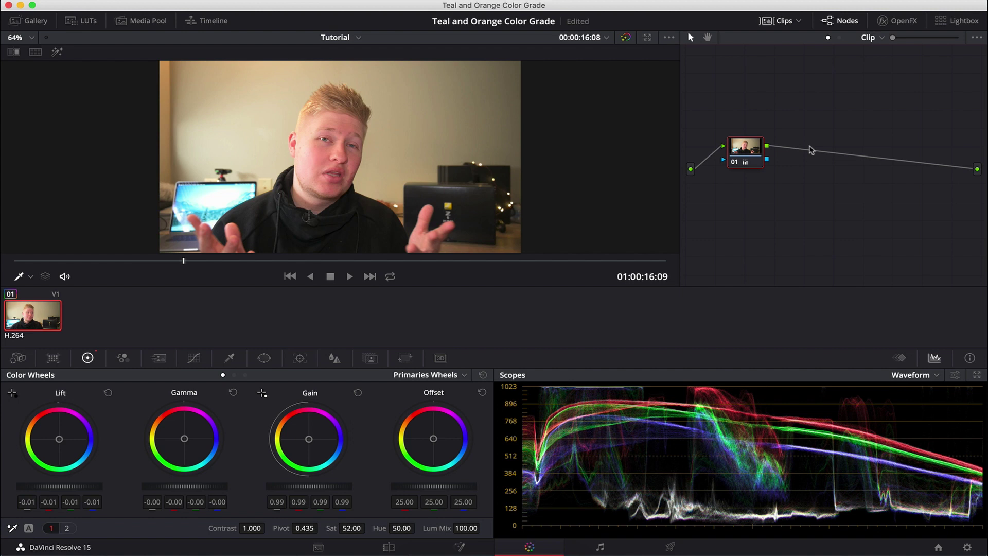
# Step: Add serial node 02 after node 01 and line the two nodes up
pyautogui.hotkey('alt', 's')
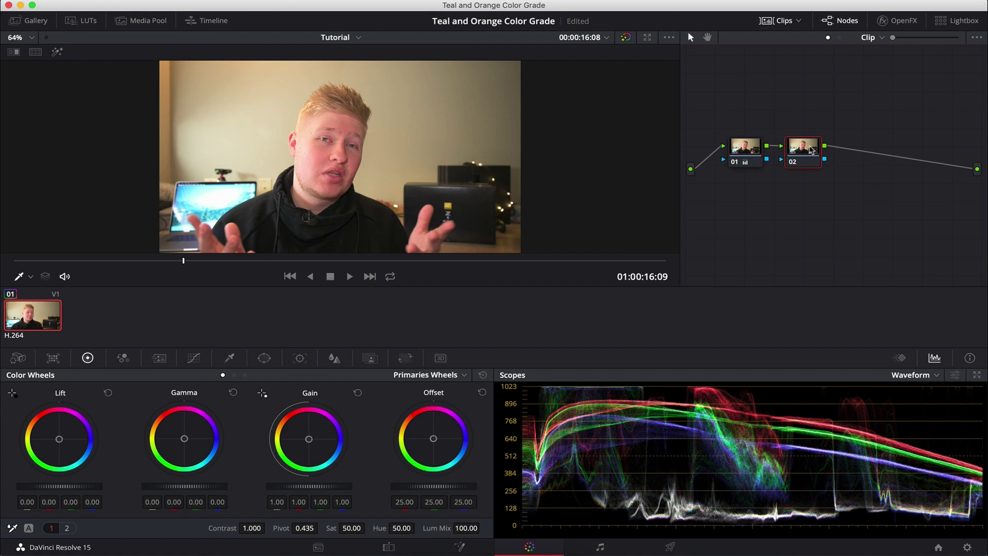
pyautogui.moveTo(818, 133); pyautogui.dragTo(811, 145)
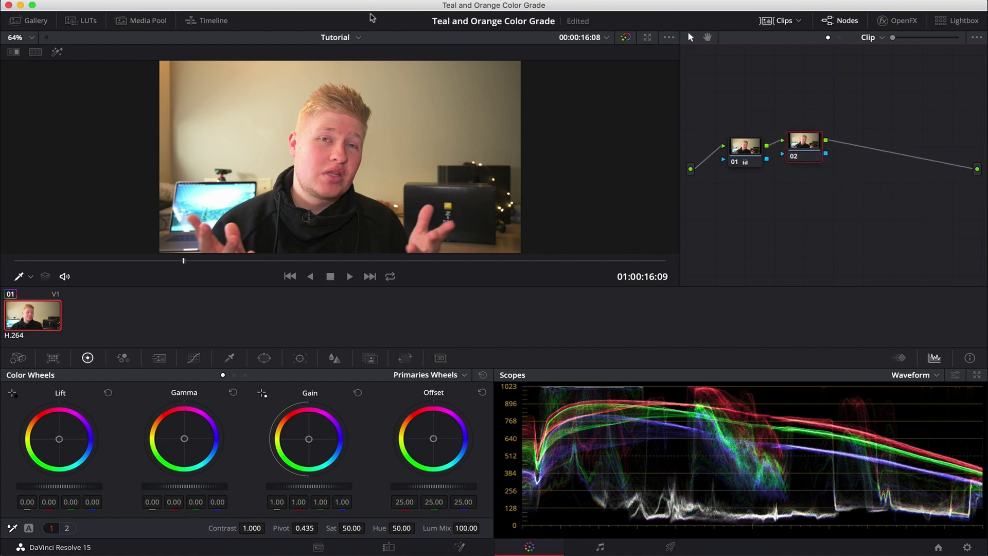
pyautogui.click(407, 0)
pyautogui.moveTo(412, 5)
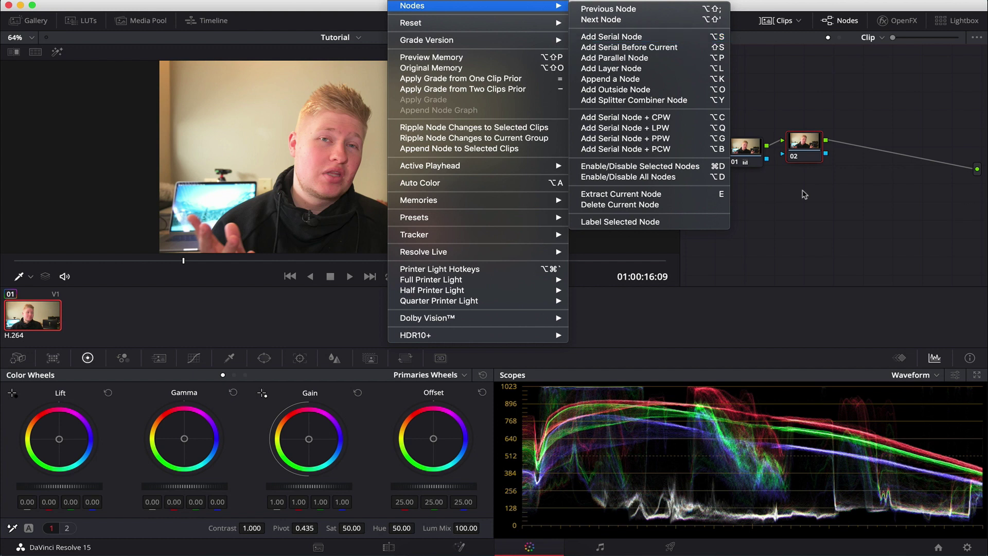
pyautogui.click(746, 149)
pyautogui.moveTo(746, 149); pyautogui.dragTo(729, 128)
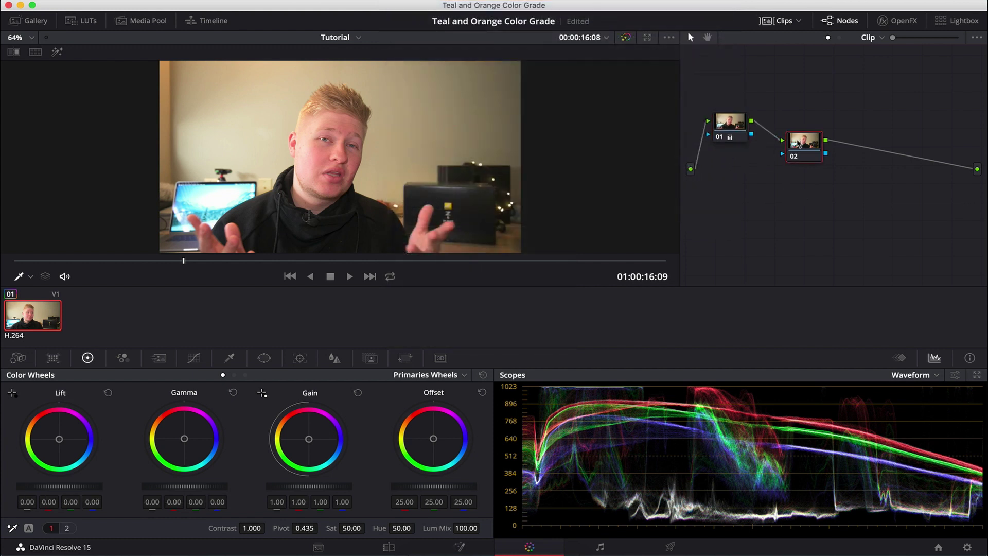
pyautogui.moveTo(798, 145); pyautogui.dragTo(790, 126)
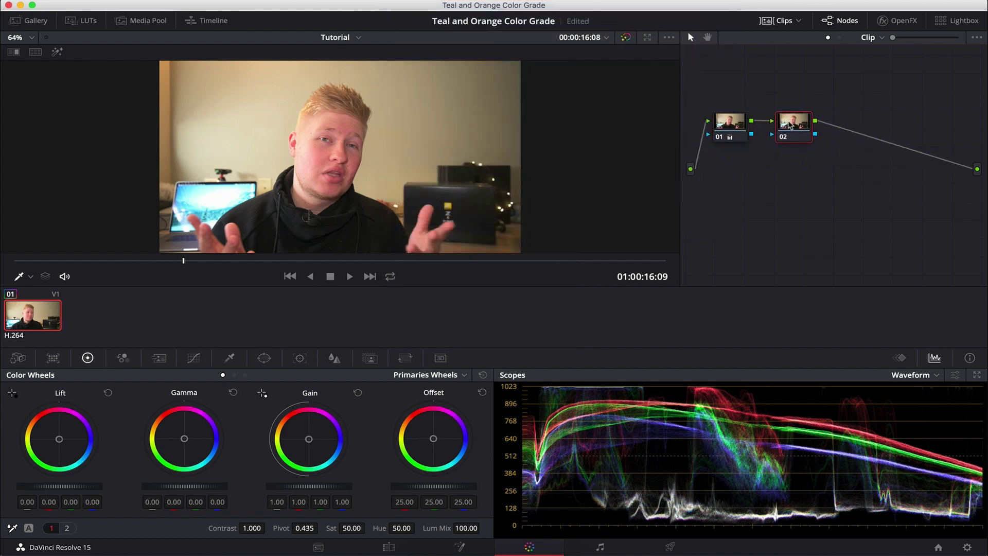
# Step: Give node 02 a gentle S-shaped custom contrast curve
pyautogui.click(194, 357)
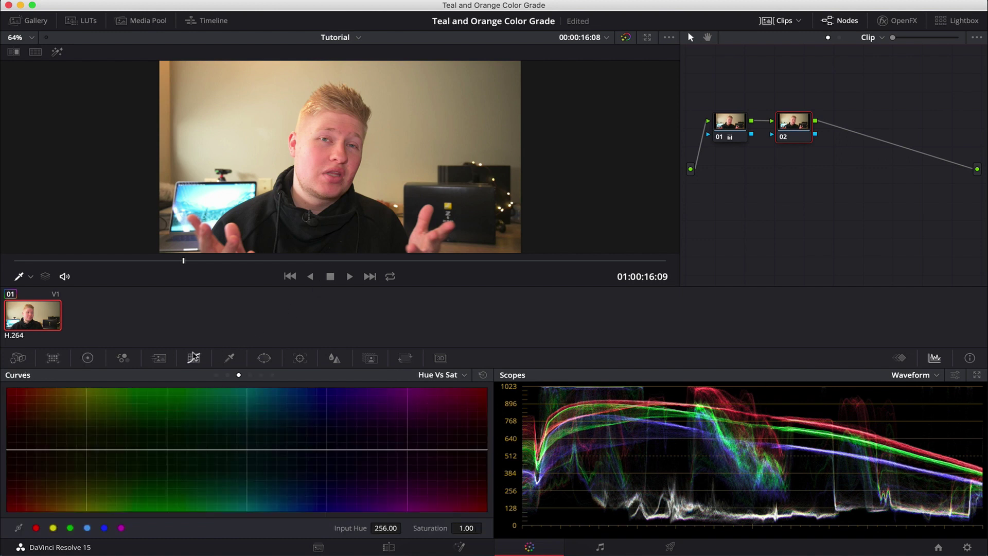
pyautogui.click(216, 376)
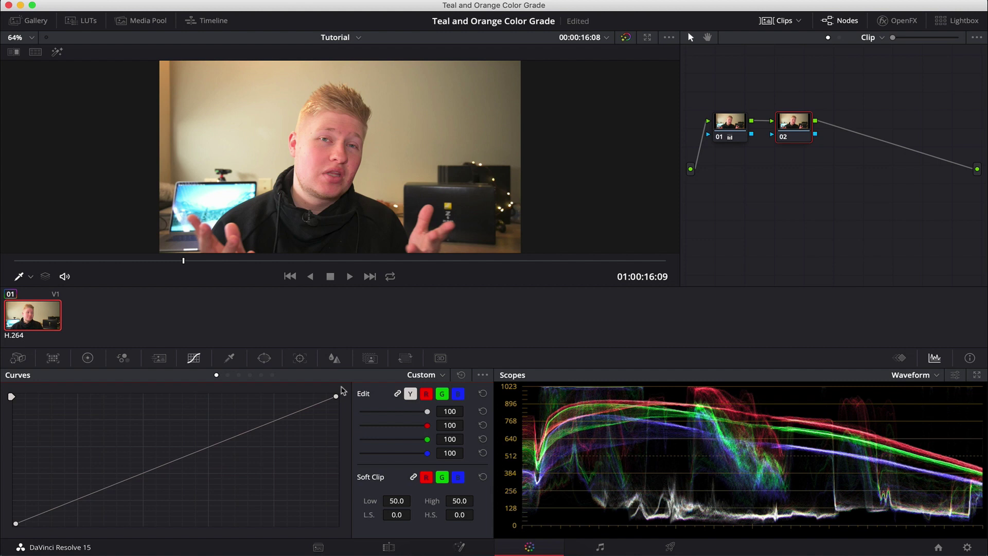
pyautogui.click(82, 499)
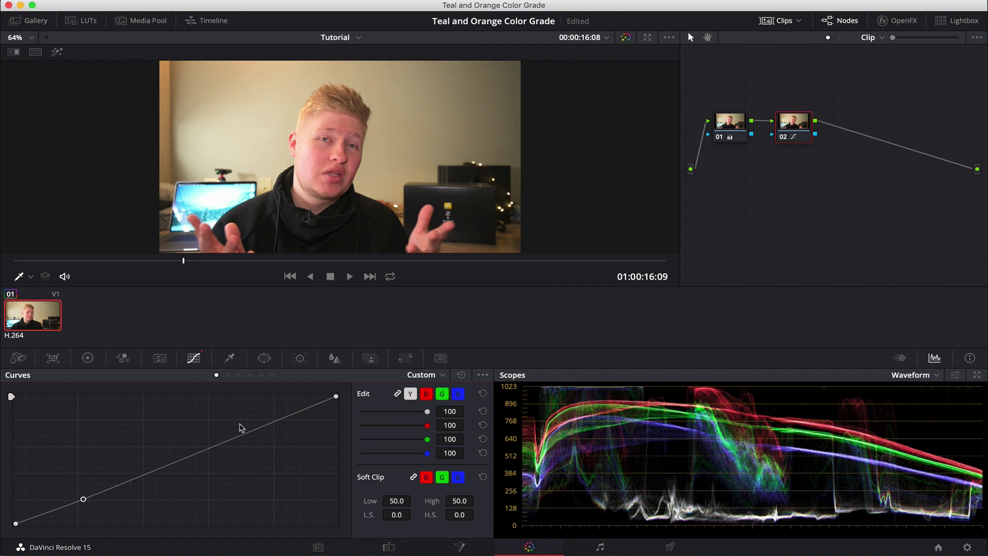
pyautogui.moveTo(231, 442); pyautogui.dragTo(246, 432)
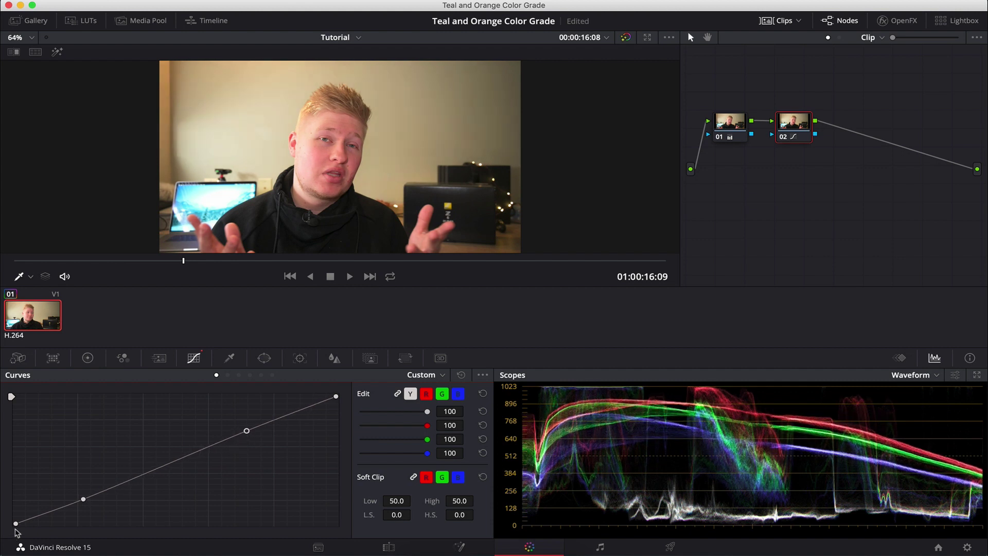
pyautogui.moveTo(15, 525); pyautogui.dragTo(19, 524)
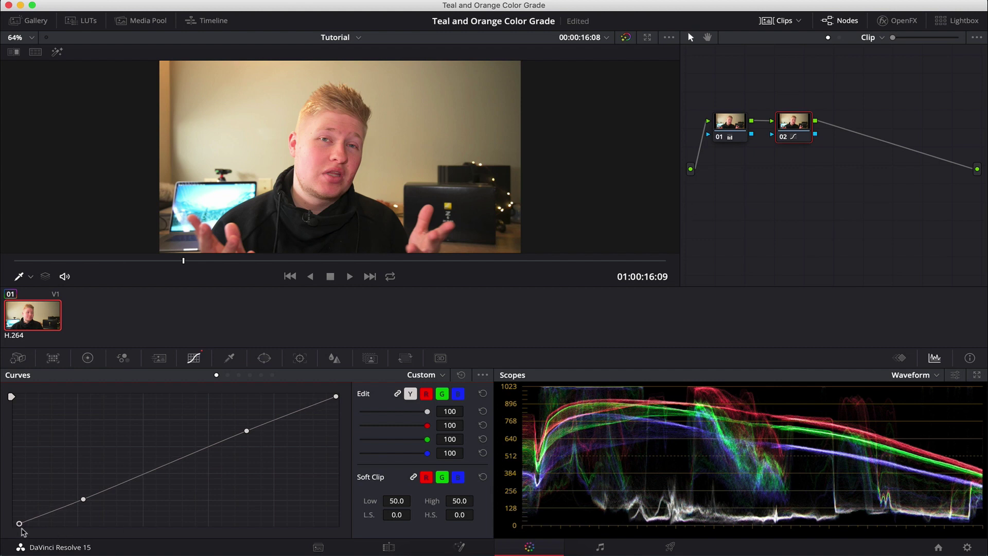
# Step: Toggle node 02's curve off and on to compare, then nudge it left
pyautogui.click(802, 126)
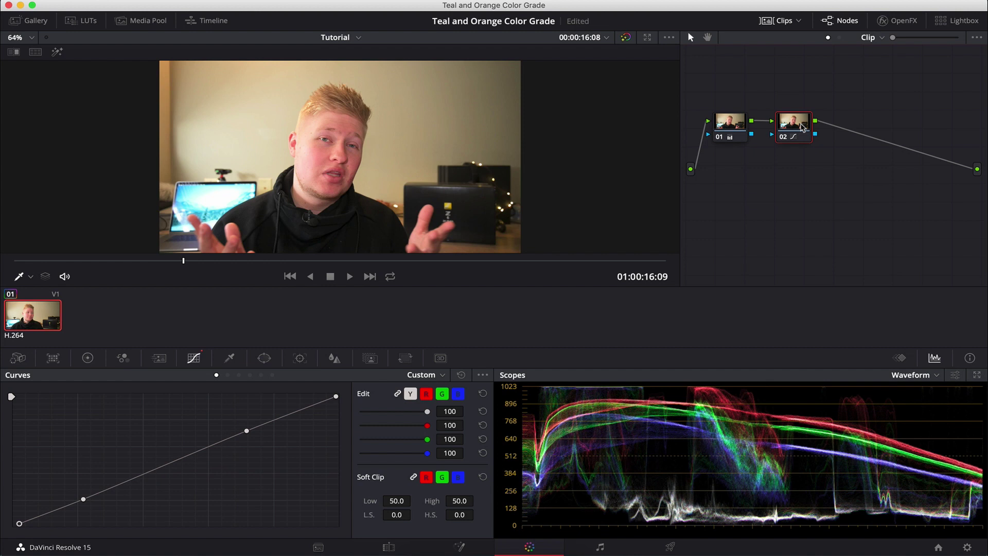
pyautogui.hotkey('ctrl', 'd')
pyautogui.hotkey('ctrl', 'd')
pyautogui.hotkey('ctrl', 'd')
pyautogui.hotkey('ctrl', 'd')
pyautogui.hotkey('ctrl', 'd')
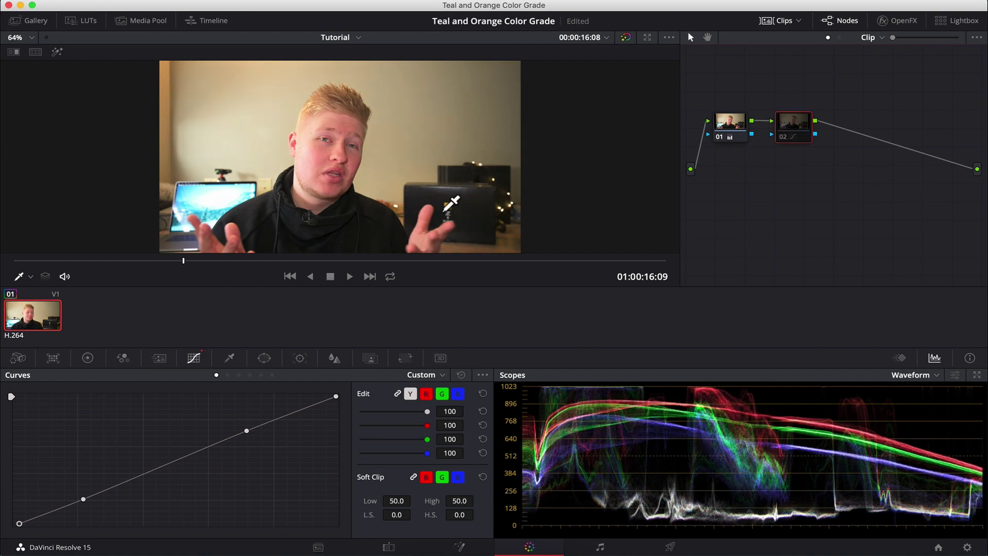
pyautogui.hotkey('ctrl', 'd')
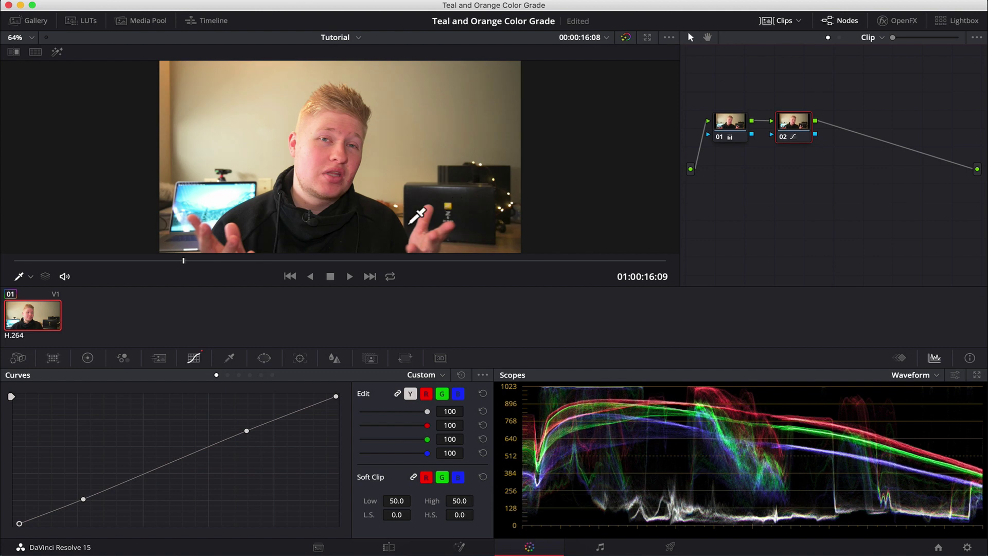
pyautogui.hotkey('ctrl', 'd')
pyautogui.hotkey('ctrl', 'd')
pyautogui.hotkey('ctrl', 'd')
pyautogui.hotkey('ctrl', 'd')
pyautogui.moveTo(801, 137); pyautogui.dragTo(791, 131)
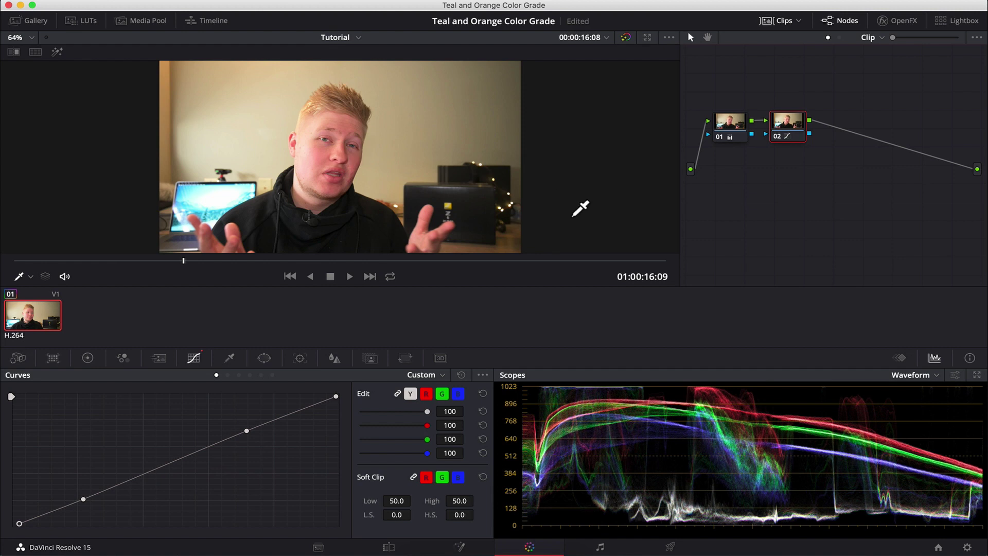
# Step: Add serial node 03 and place it beside node 02
pyautogui.hotkey('alt', 's')
pyautogui.click(786, 128)
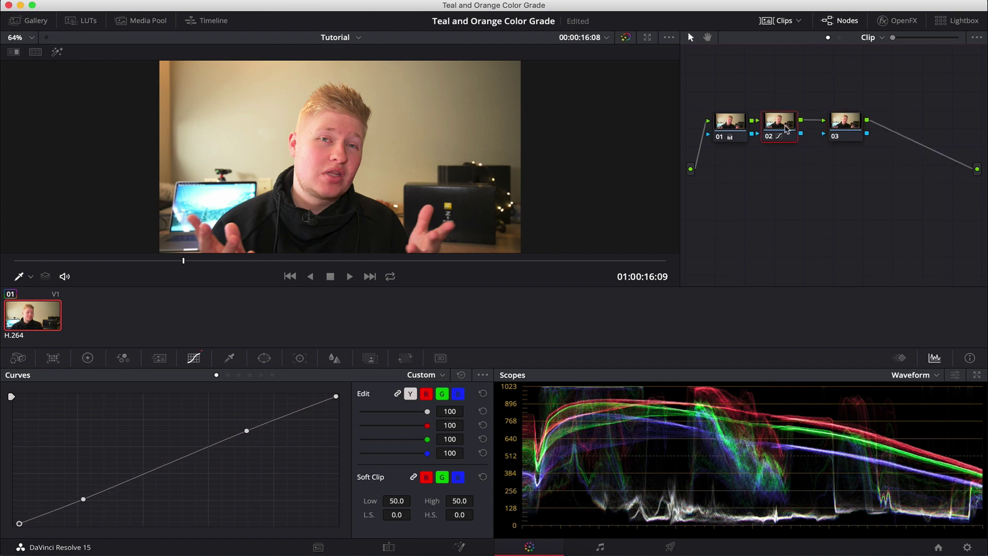
pyautogui.moveTo(842, 123); pyautogui.dragTo(827, 123)
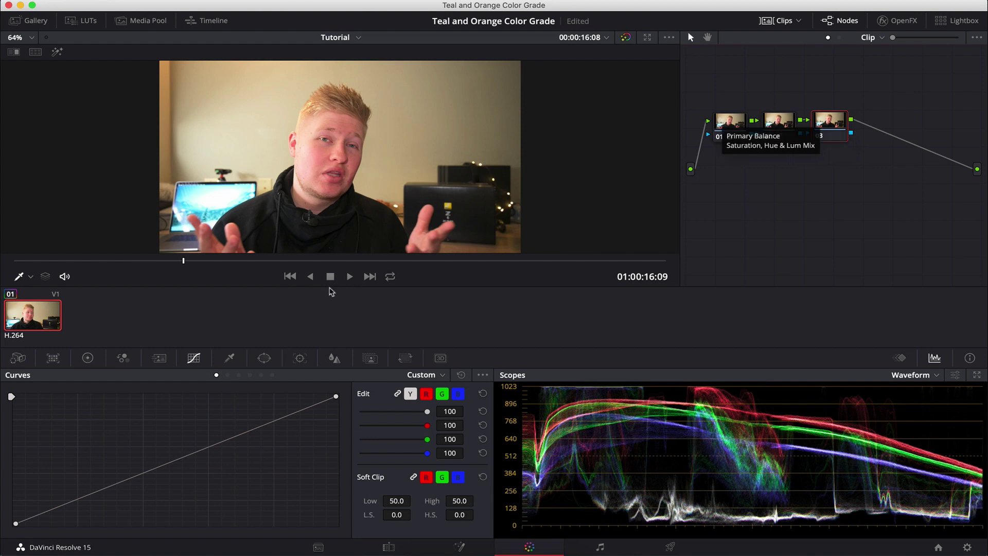
# Step: Try Hue Vs Sat dips on the sampled skin and teal hues, undoing both
pyautogui.click(238, 375)
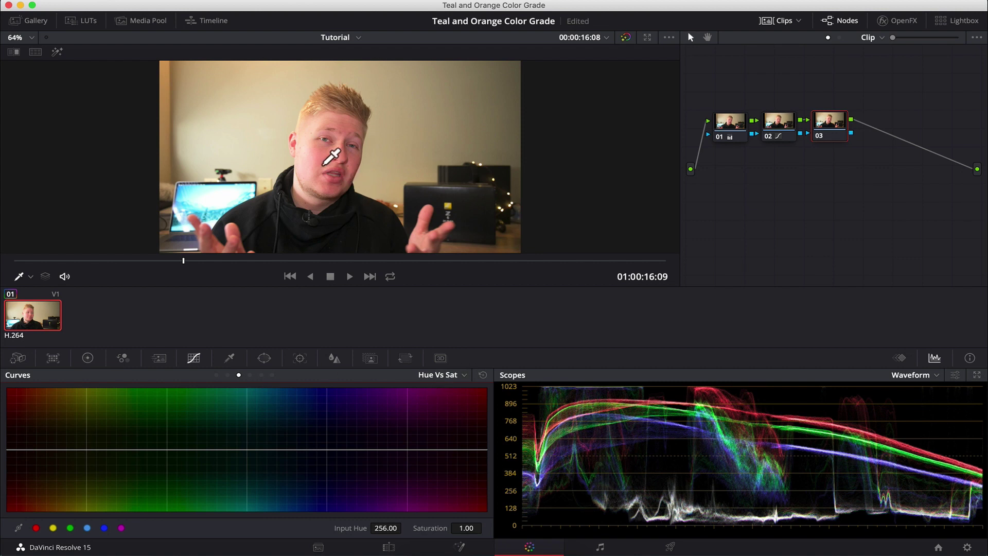
pyautogui.click(359, 169)
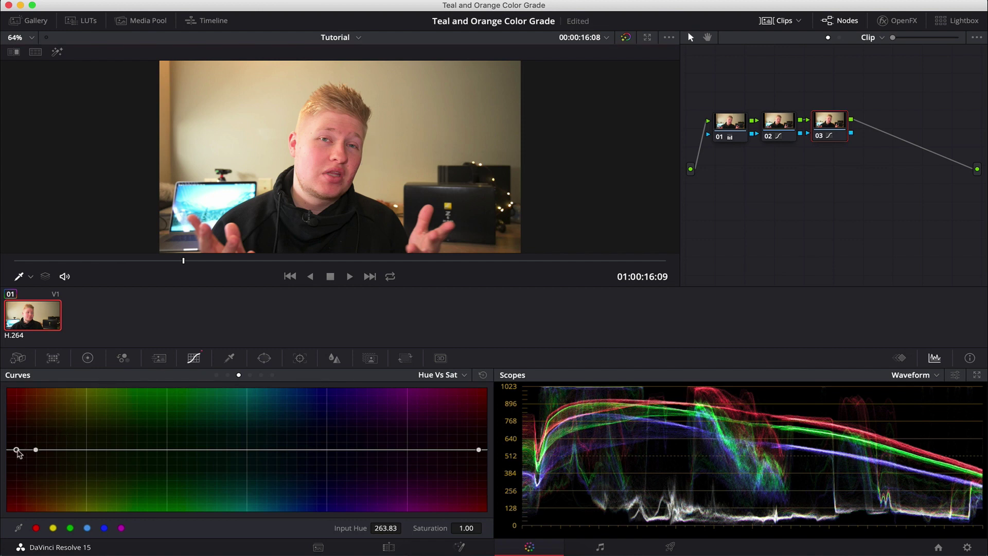
pyautogui.moveTo(17, 450); pyautogui.dragTo(17, 490)
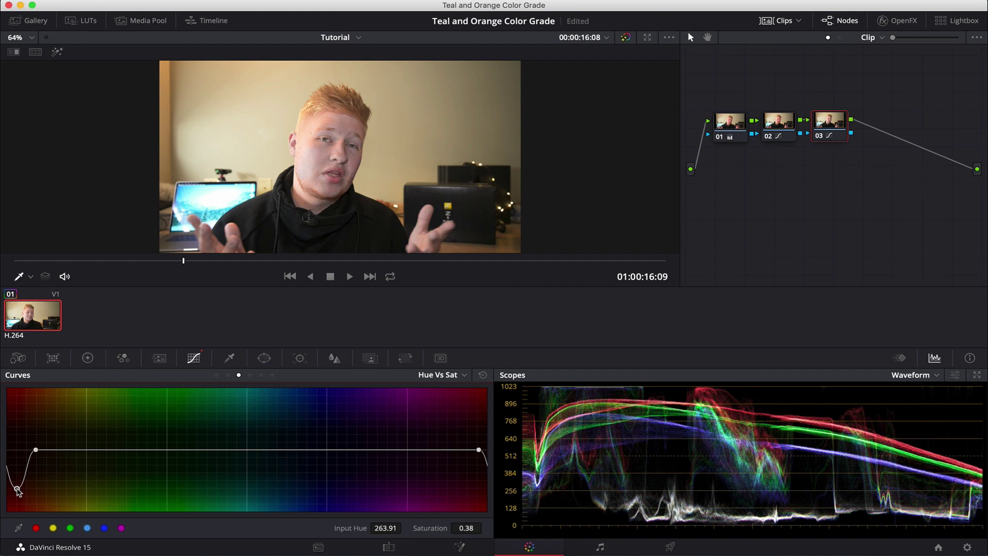
pyautogui.moveTo(17, 489); pyautogui.dragTo(13, 450)
pyautogui.press('super+z')
pyautogui.press('super+z')
pyautogui.press('super+z')
pyautogui.press('super+z')
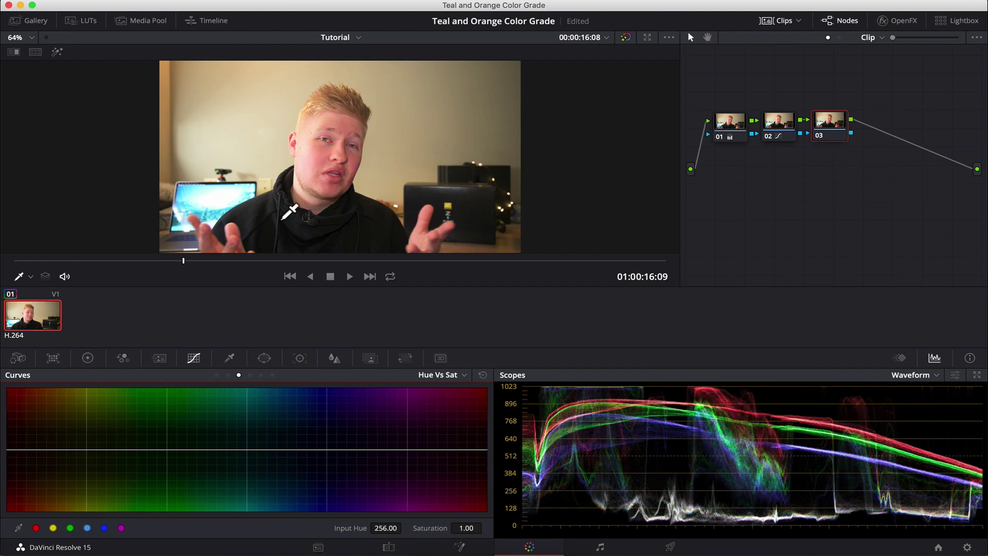
pyautogui.click(215, 222)
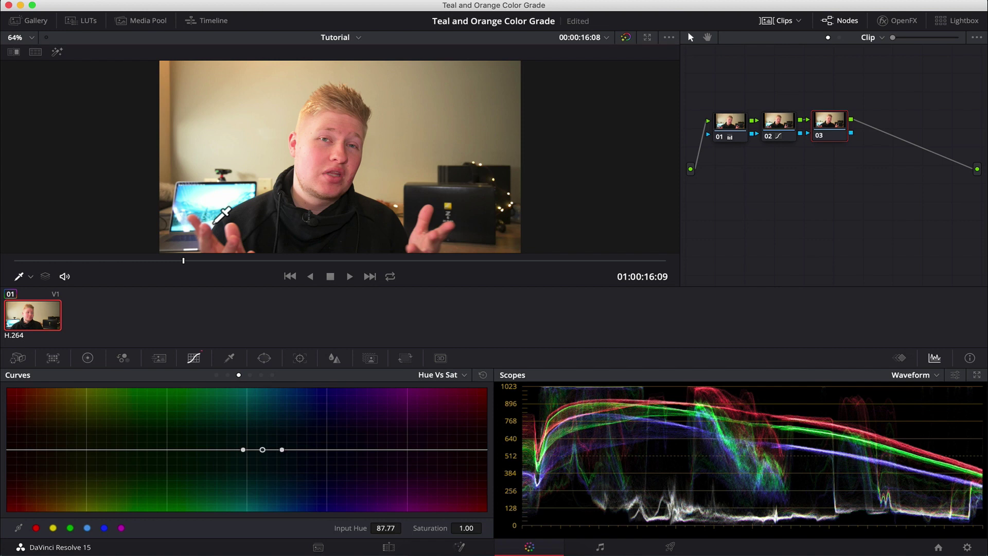
pyautogui.moveTo(263, 449); pyautogui.dragTo(268, 483)
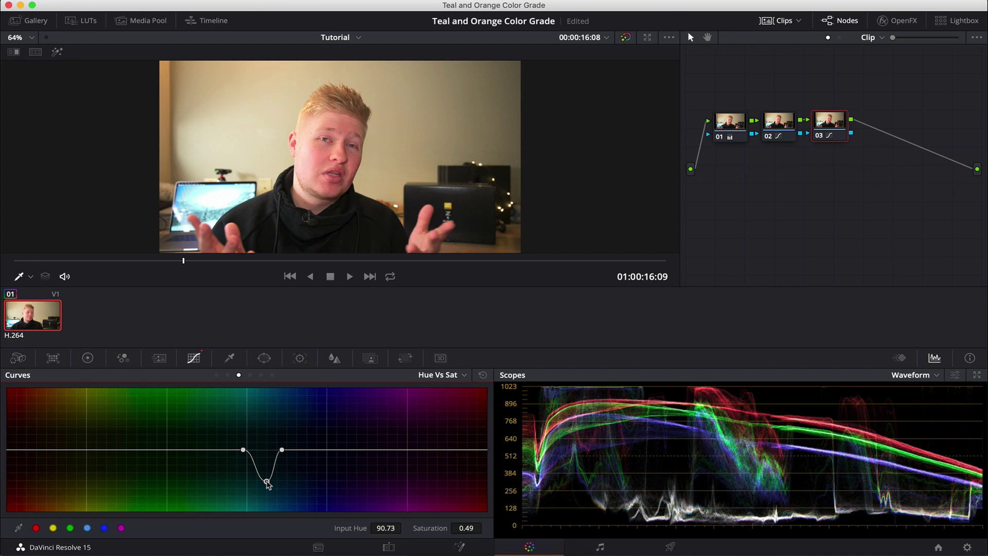
pyautogui.press('super+z')
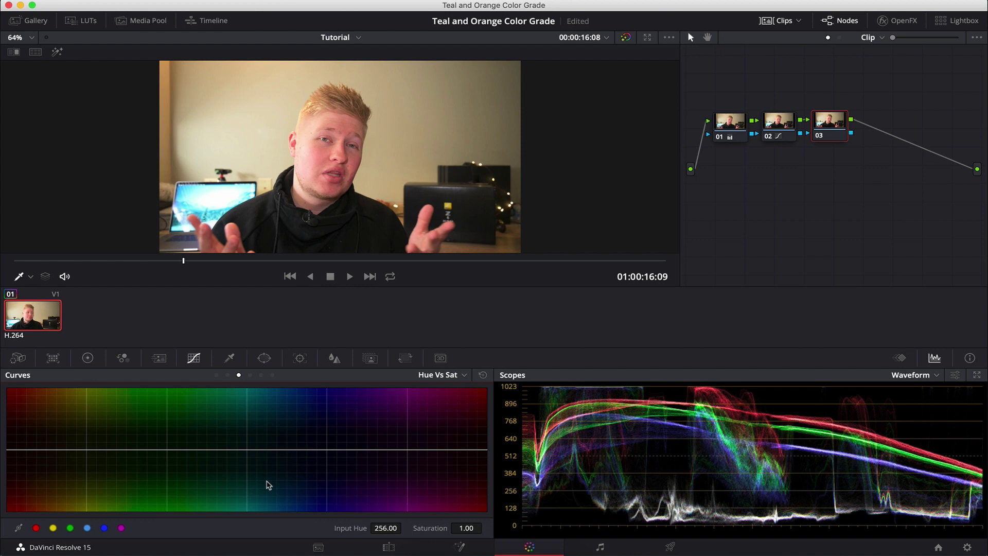
# Step: Demonstrate Hue Vs Hue by shifting the sampled skin hue toward pink
pyautogui.click(217, 374)
pyautogui.click(239, 374)
pyautogui.click(227, 375)
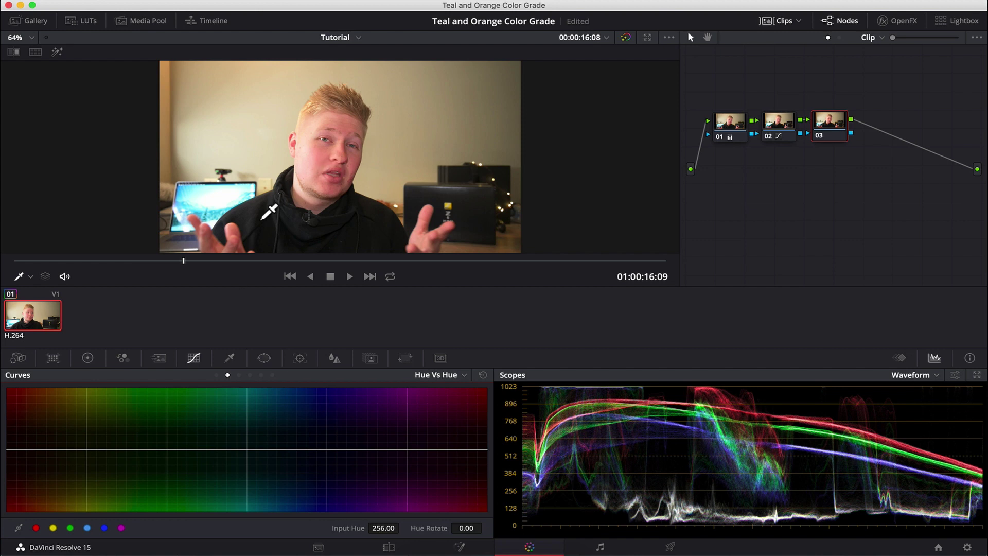
pyautogui.click(362, 166)
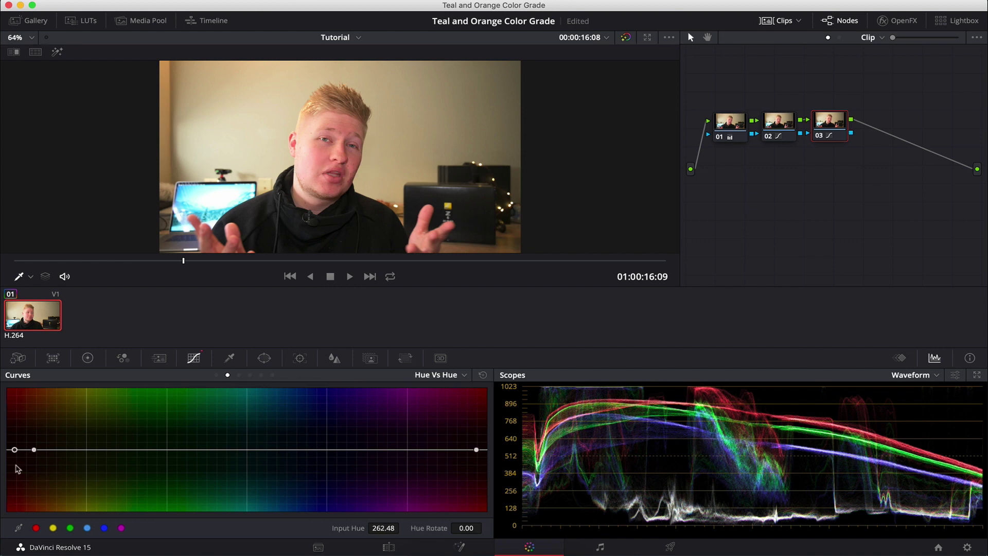
pyautogui.moveTo(14, 450)
pyautogui.mouseDown()
pyautogui.moveTo(9, 393)
pyautogui.moveTo(7, 436)
pyautogui.mouseUp()
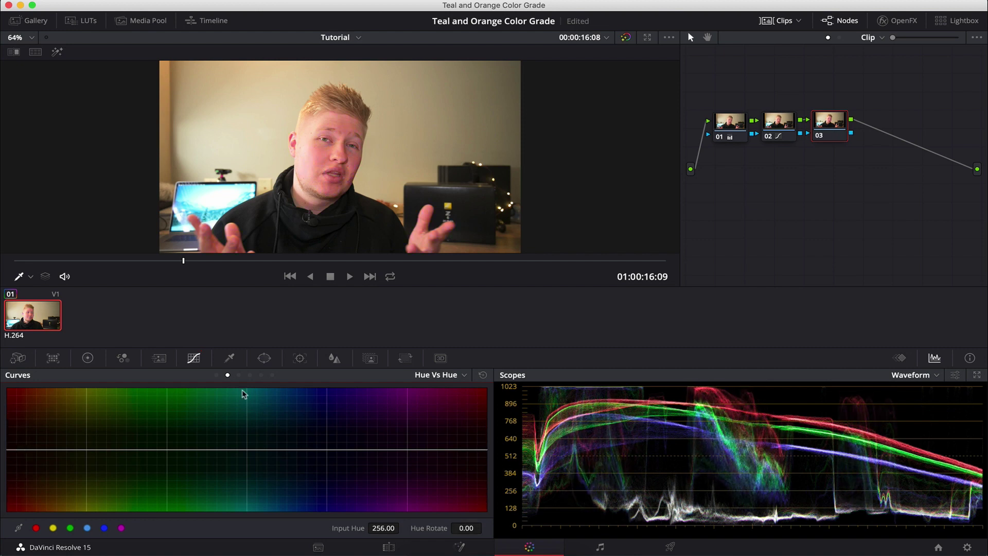
# Step: Drop skin-tone saturation to 0.60 around hue 262 in Hue Vs Sat and show node 03's Key settings
pyautogui.click(240, 377)
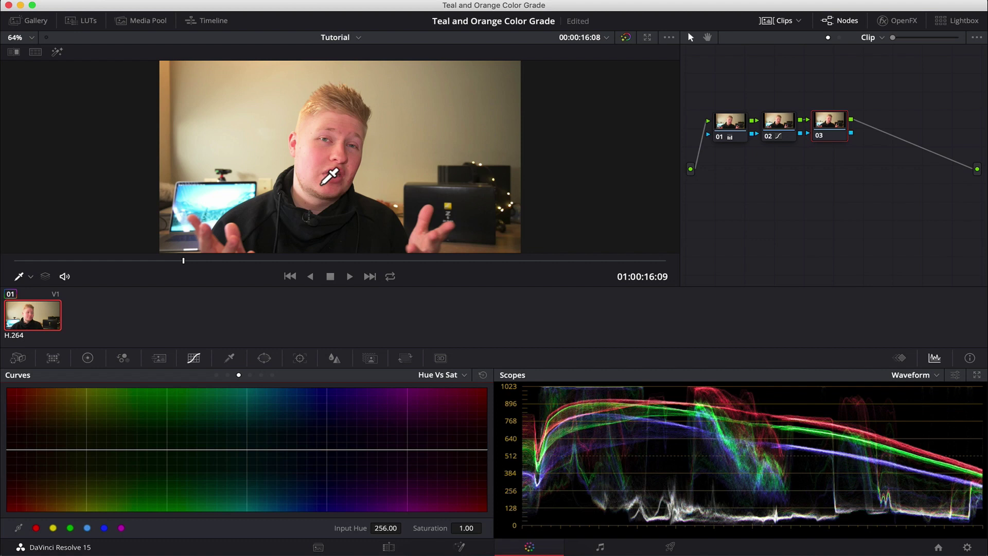
pyautogui.click(321, 166)
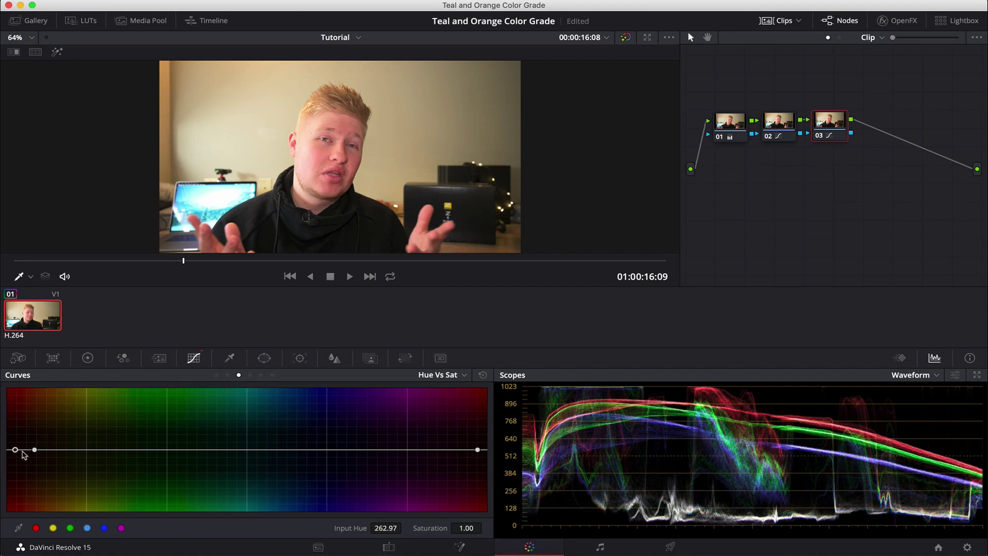
pyautogui.moveTo(16, 451); pyautogui.dragTo(15, 476)
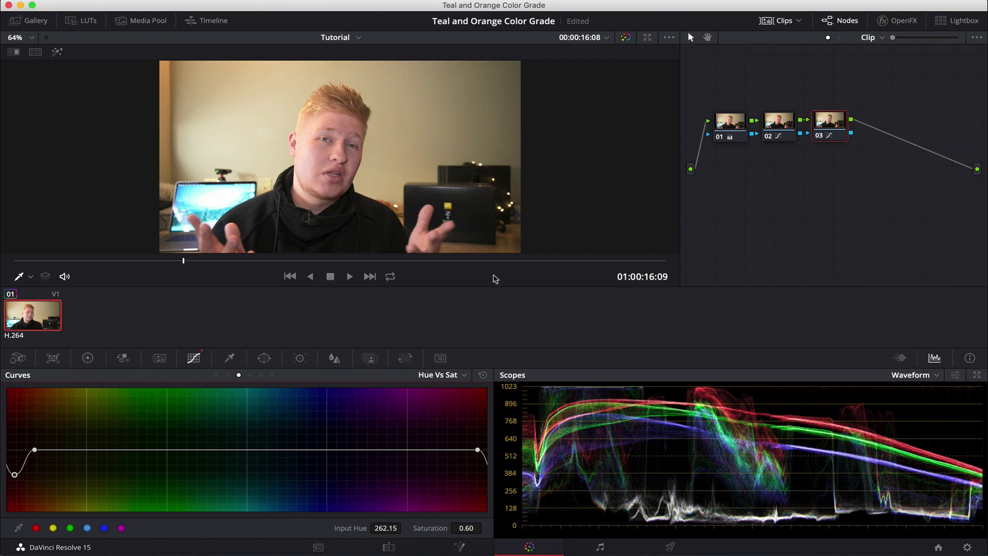
pyautogui.click(371, 360)
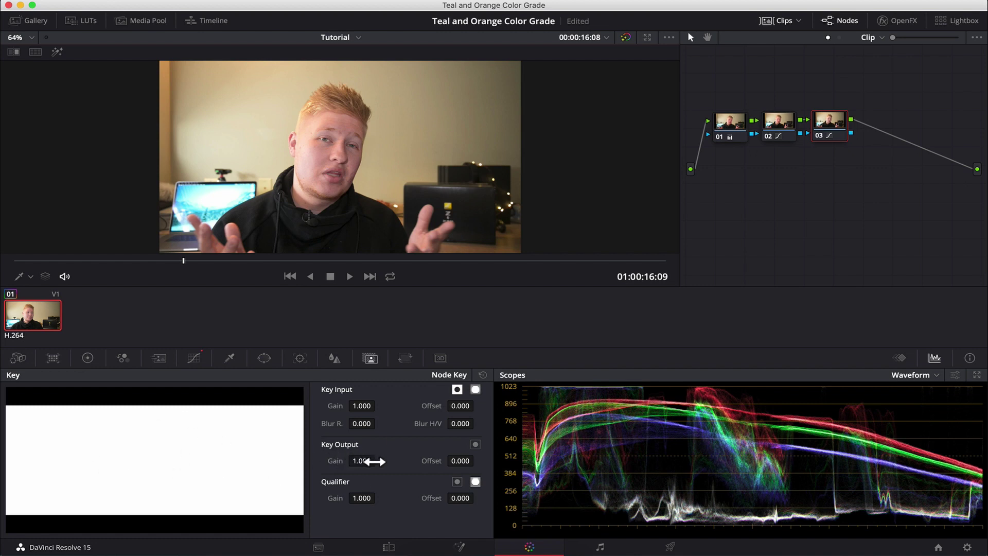
# Step: Test node 03's Key Output Gain at lower values, including 0, then raise it partly back
pyautogui.moveTo(374, 462)
pyautogui.mouseDown()
pyautogui.moveTo(345, 462)
pyautogui.moveTo(366, 460)
pyautogui.mouseUp()
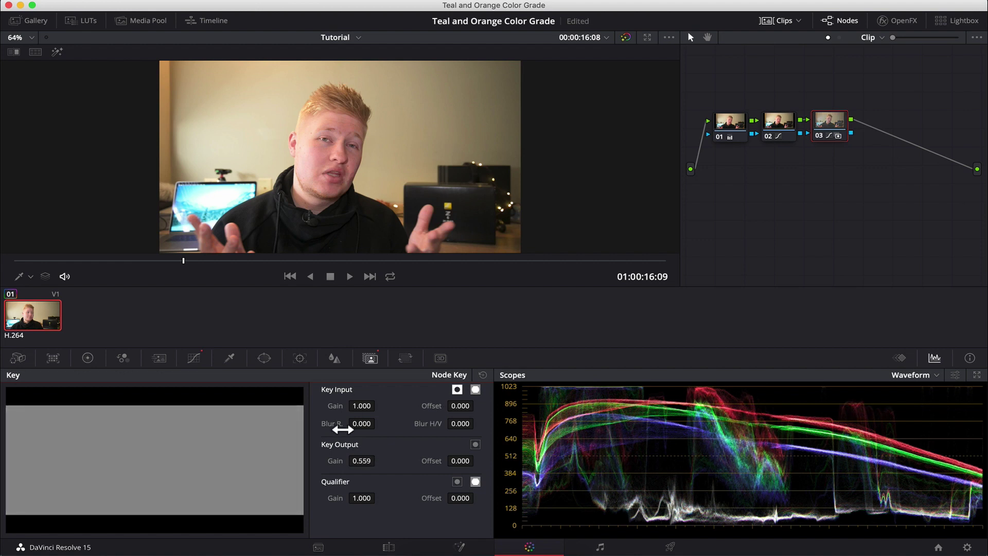
pyautogui.doubleClick(363, 461)
pyautogui.write('0')
pyautogui.press('Return')
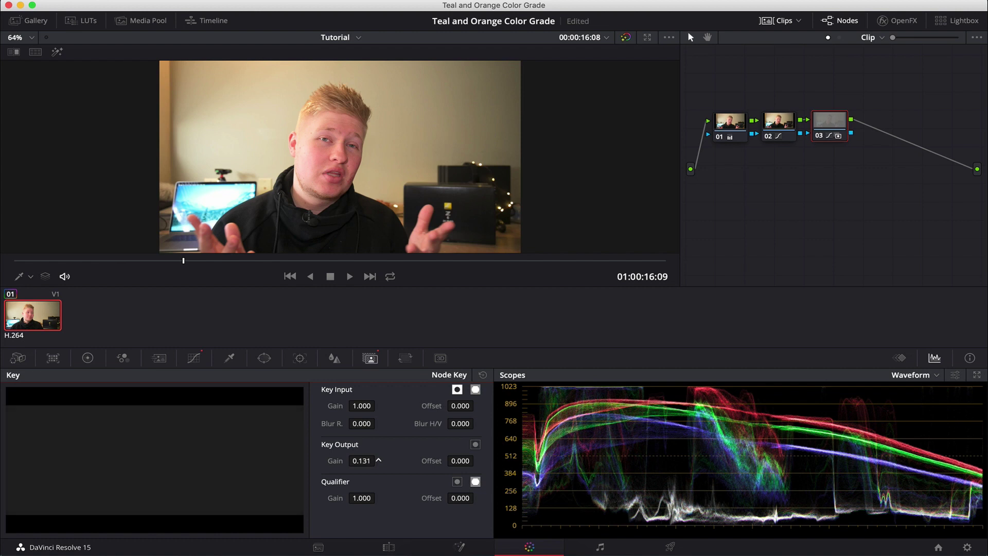
pyautogui.moveTo(379, 460); pyautogui.dragTo(379, 460)
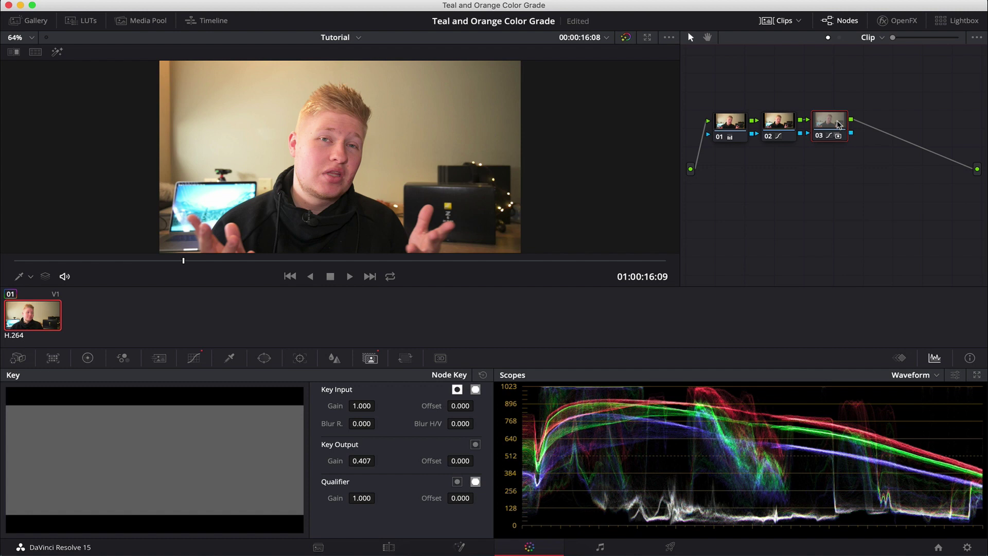
# Step: Compare node 03 on and off later in the clip and settle Key Output Gain at 0.300
pyautogui.moveTo(225, 267); pyautogui.dragTo(439, 261)
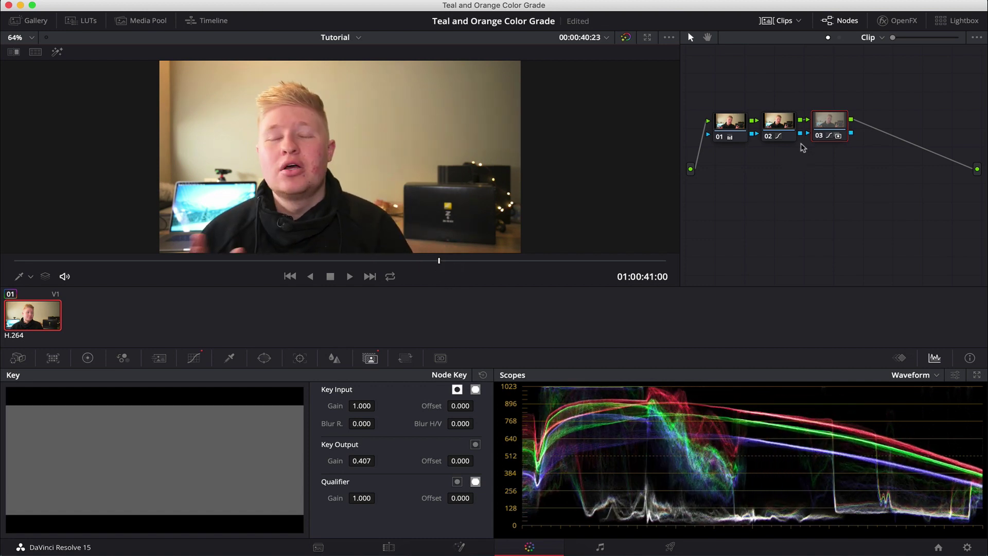
pyautogui.hotkey('ctrl', 'd')
pyautogui.hotkey('ctrl', 'd')
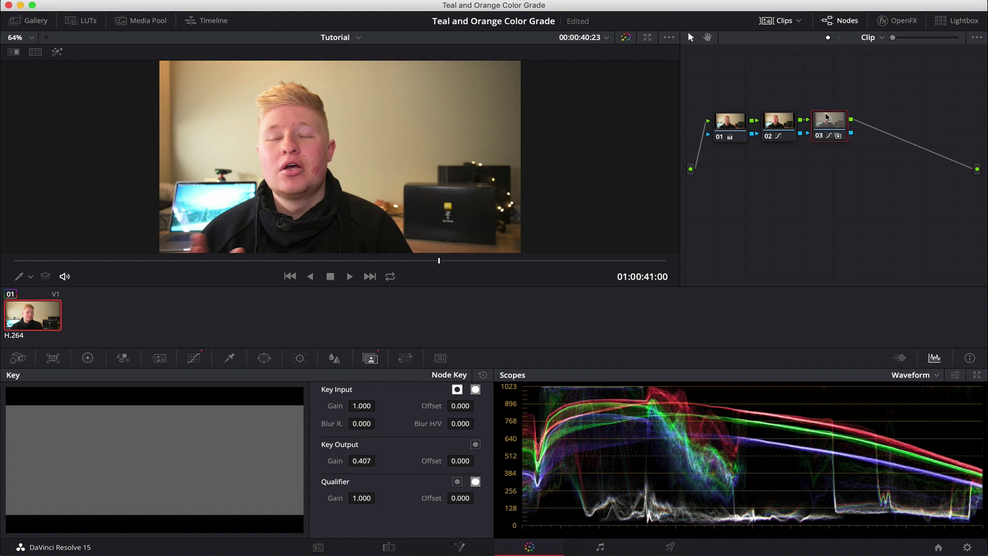
pyautogui.hotkey('ctrl', 'd')
pyautogui.hotkey('ctrl', 'd')
pyautogui.click(373, 460)
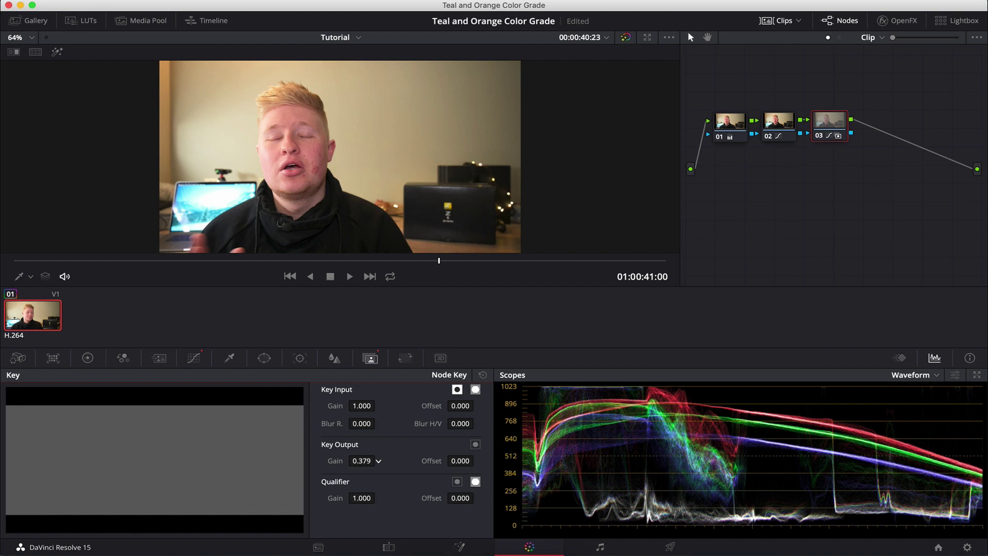
pyautogui.moveTo(374, 460)
pyautogui.mouseDown()
pyautogui.moveTo(363, 461)
pyautogui.moveTo(384, 460)
pyautogui.mouseUp()
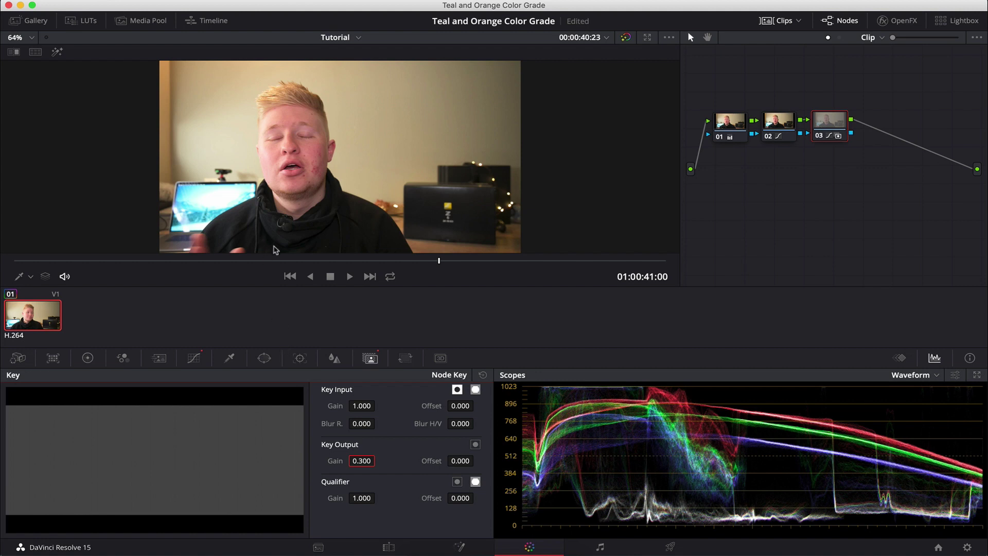
pyautogui.moveTo(206, 260); pyautogui.dragTo(172, 260)
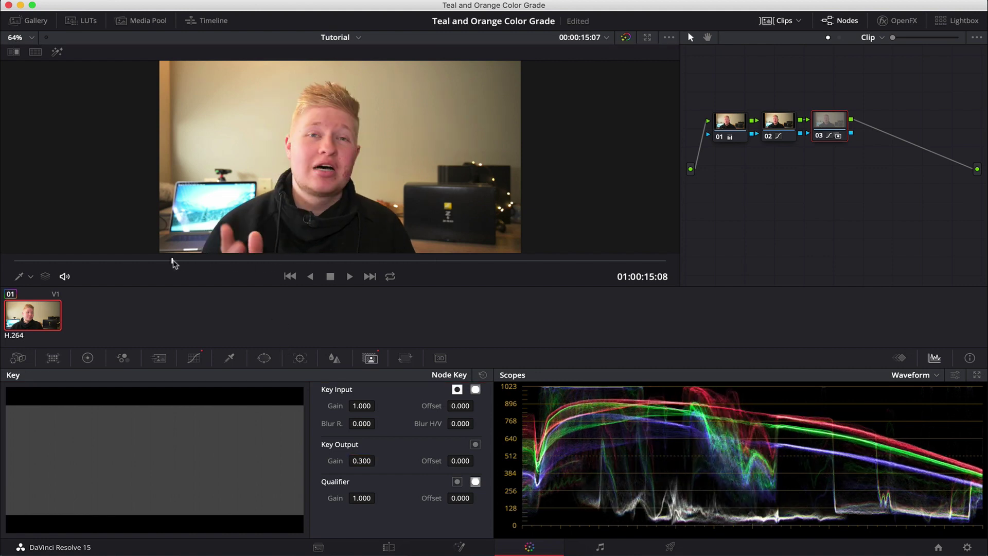
# Step: Switch nodes 01–02 and node 03 off and on to compare the grade with the original
pyautogui.moveTo(724, 102); pyautogui.dragTo(842, 166)
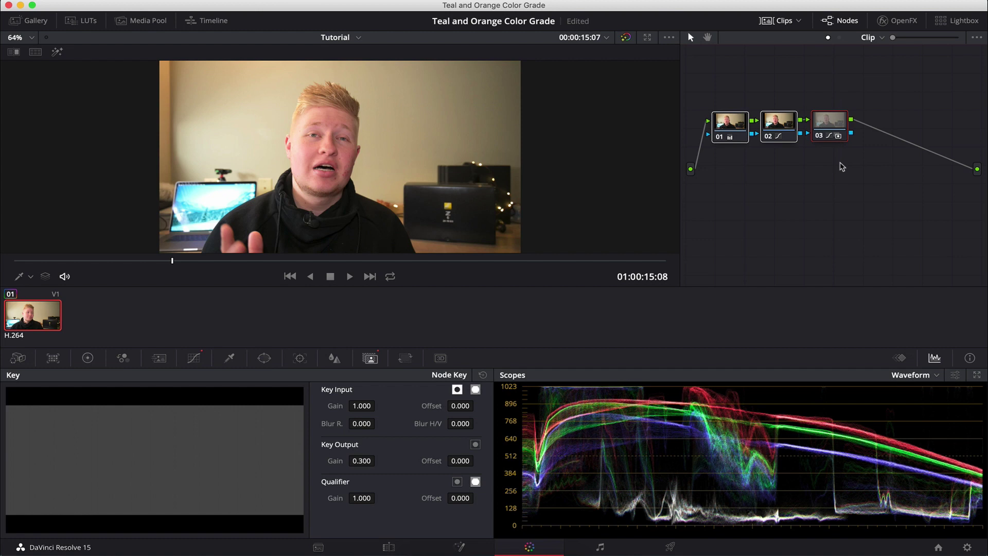
pyautogui.hotkey('alt', 'd')
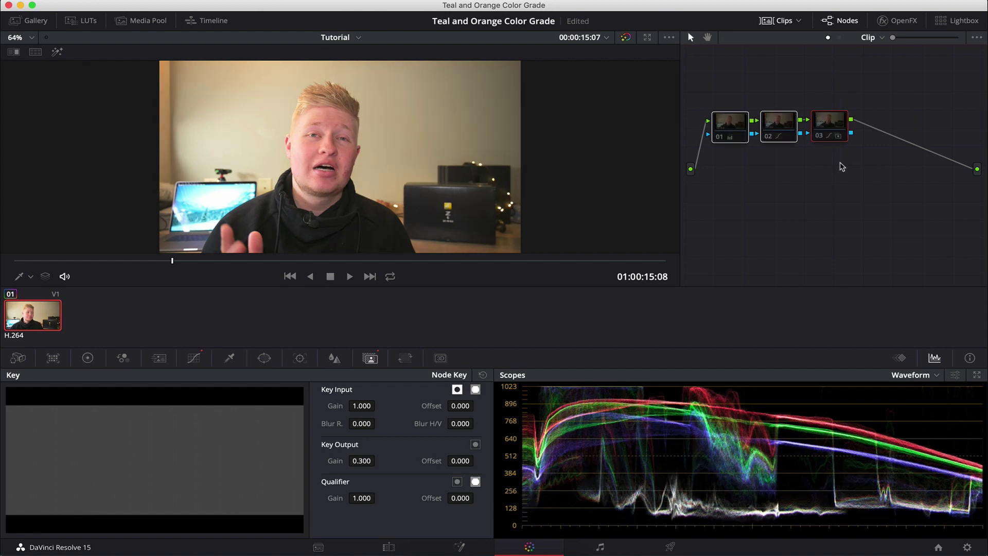
pyautogui.hotkey('ctrl', 'd')
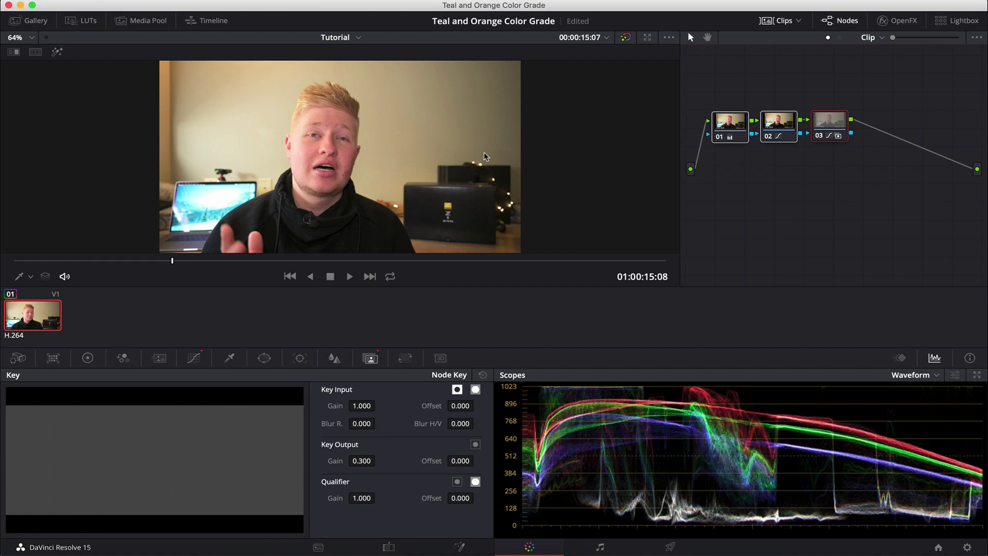
pyautogui.click(857, 77)
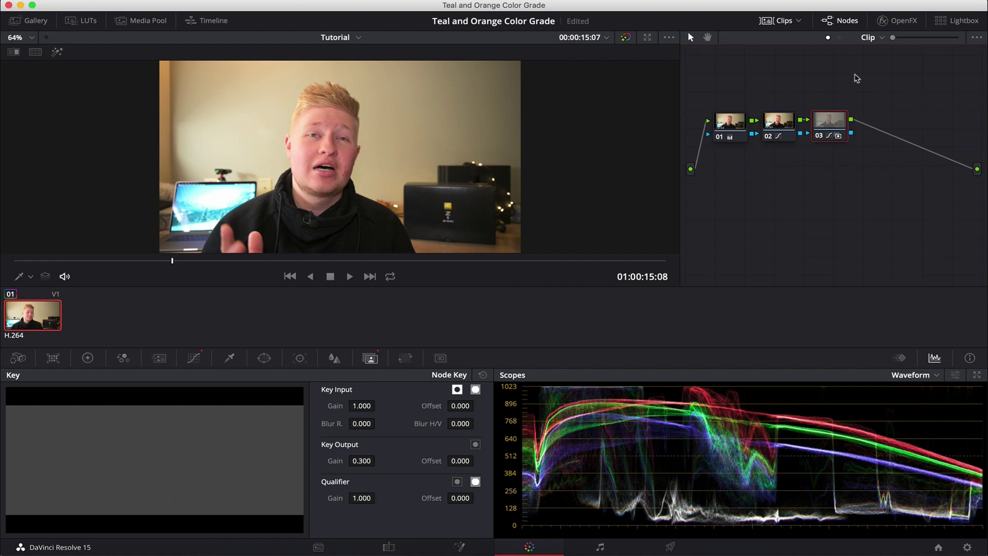
pyautogui.click(826, 128)
pyautogui.click(827, 130)
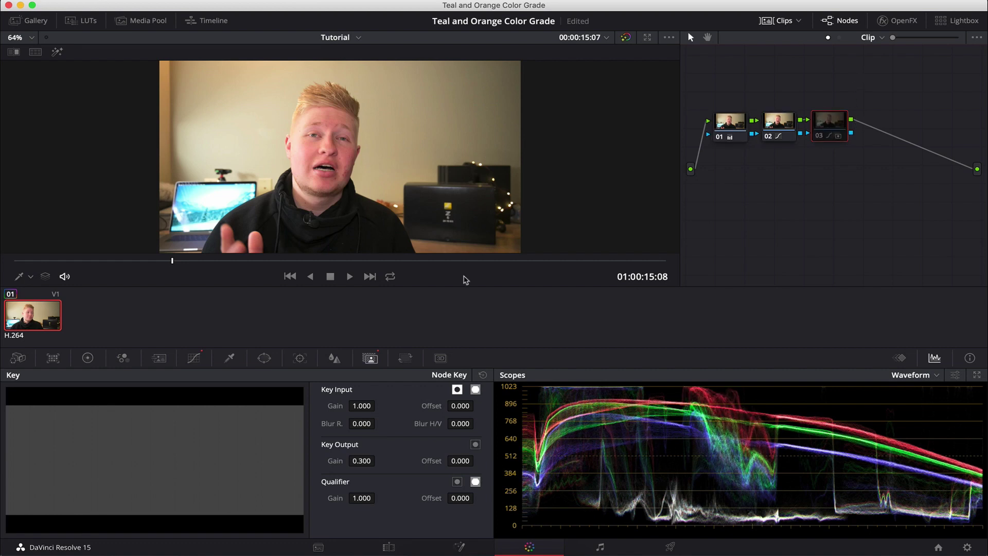
pyautogui.hotkey('ctrl', 'd')
pyautogui.hotkey('ctrl', 'd')
pyautogui.hotkey('ctrl', 'd')
pyautogui.moveTo(723, 90); pyautogui.dragTo(869, 149)
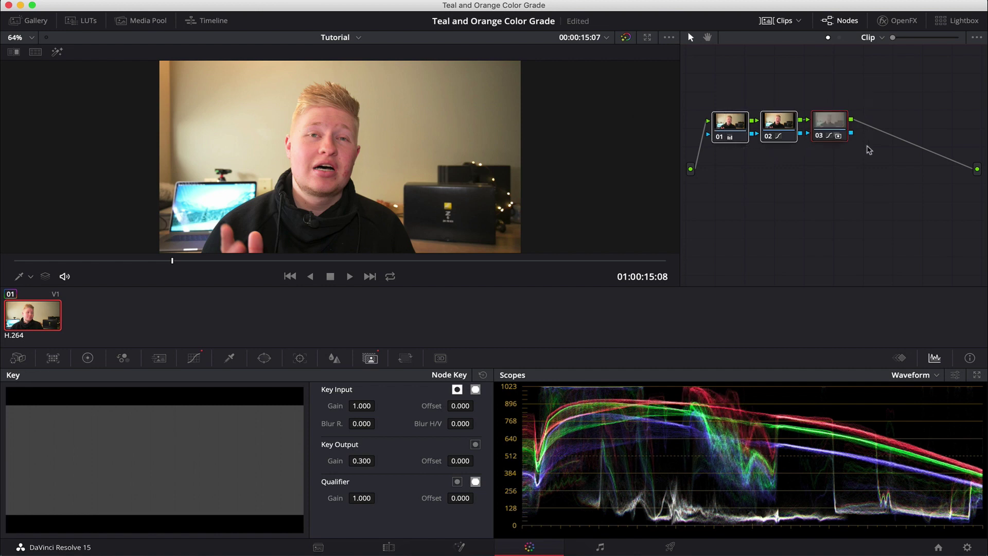
pyautogui.click(846, 185)
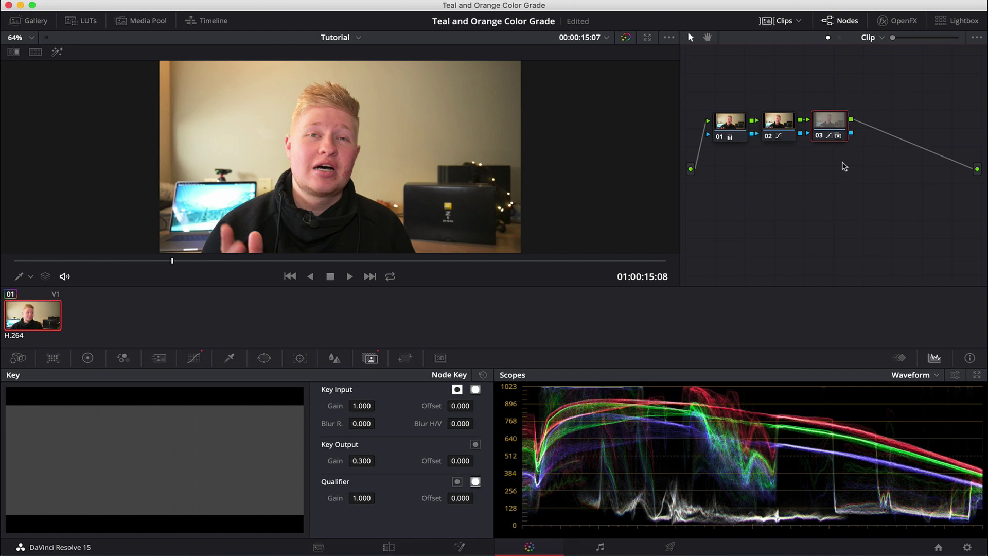
# Step: Add serial node 04 after node 03 and select it
pyautogui.hotkey('alt', 's')
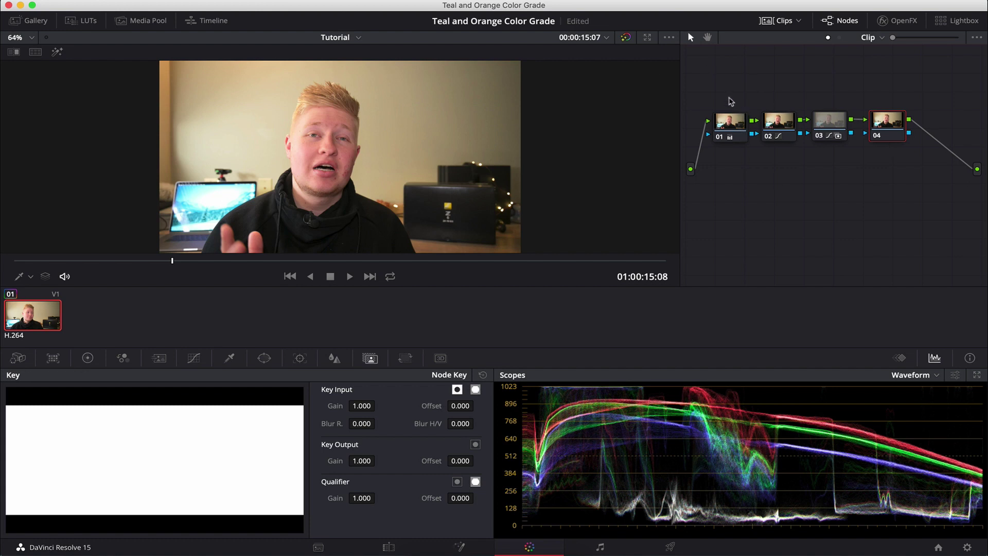
pyautogui.moveTo(729, 98); pyautogui.dragTo(827, 165)
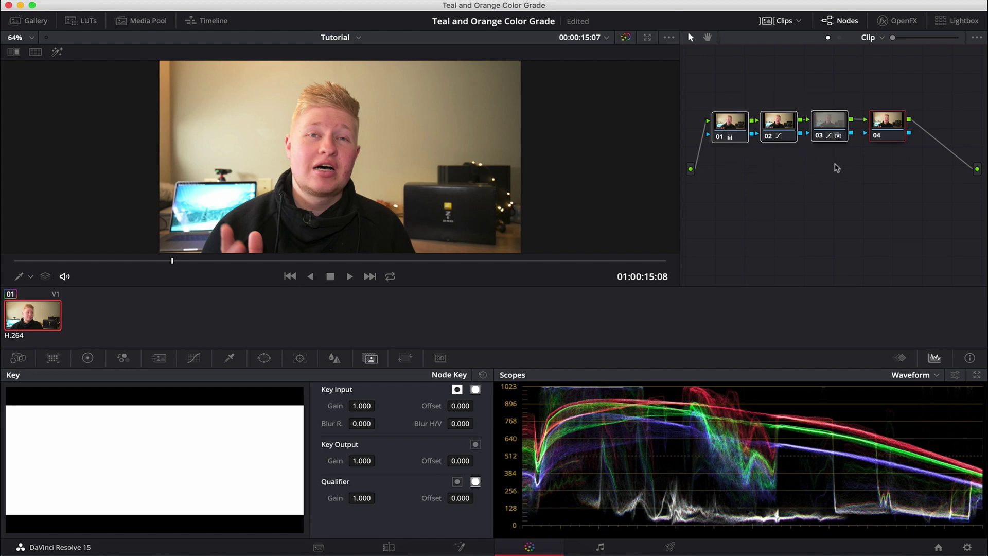
pyautogui.click(900, 106)
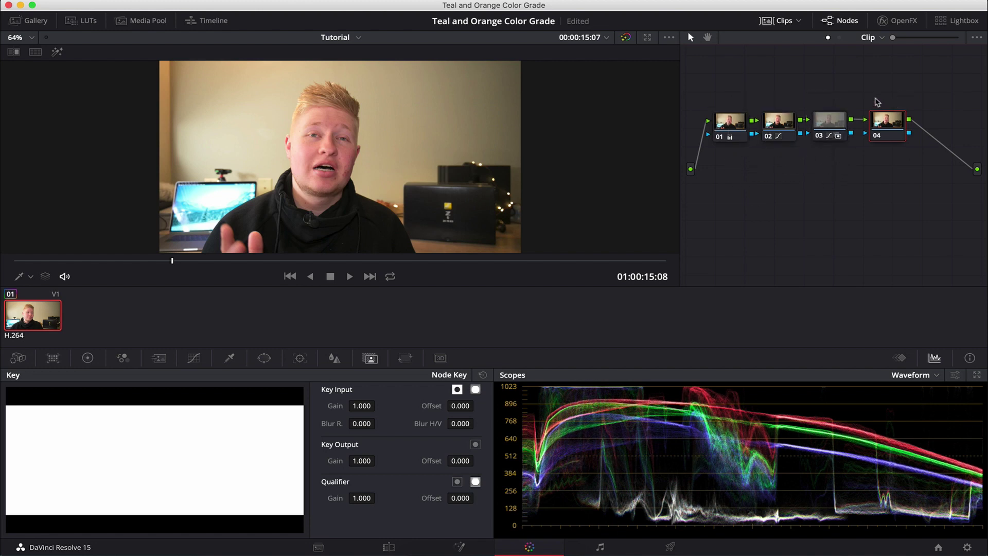
pyautogui.moveTo(876, 99); pyautogui.dragTo(943, 165)
# Step: Show the Log colour wheels page for grading
pyautogui.click(87, 358)
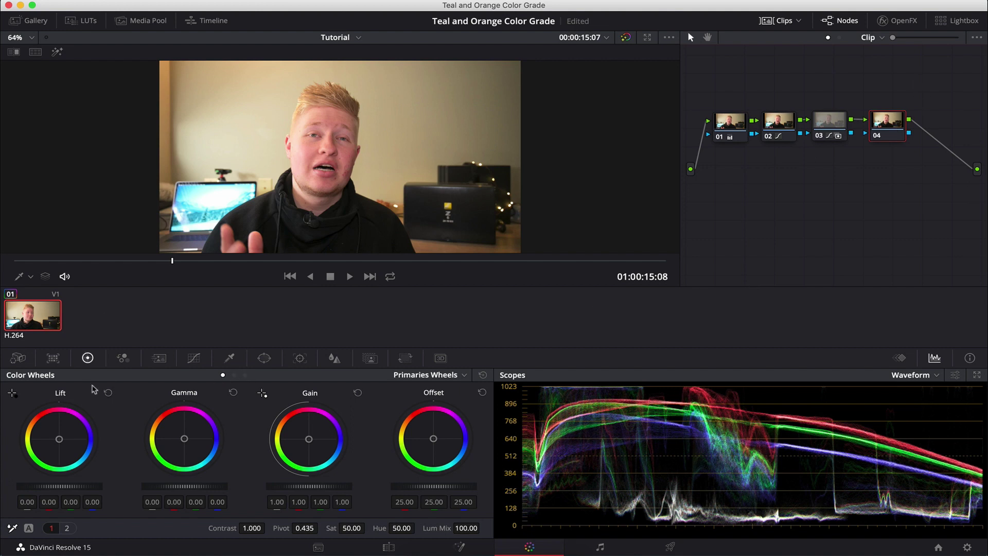
pyautogui.click(245, 376)
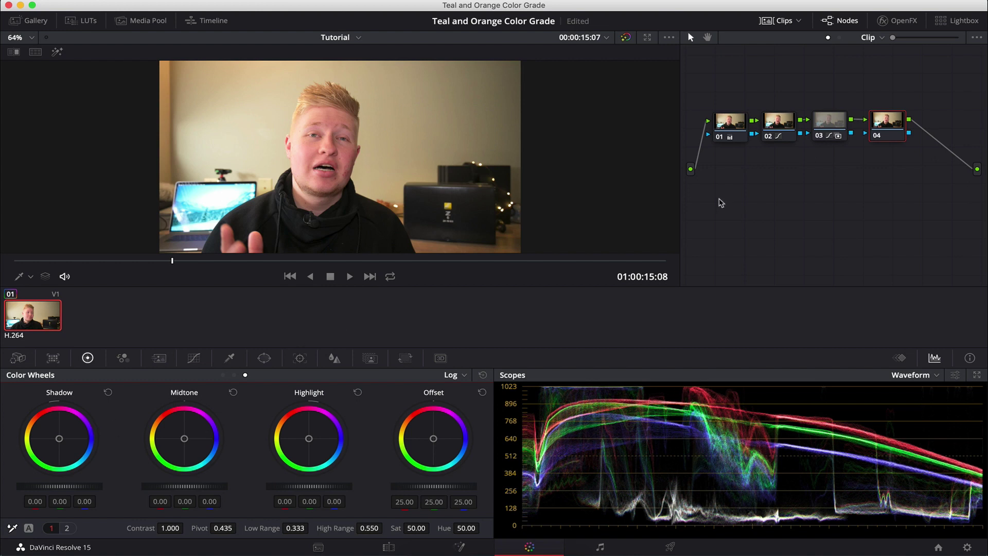
pyautogui.click(819, 124)
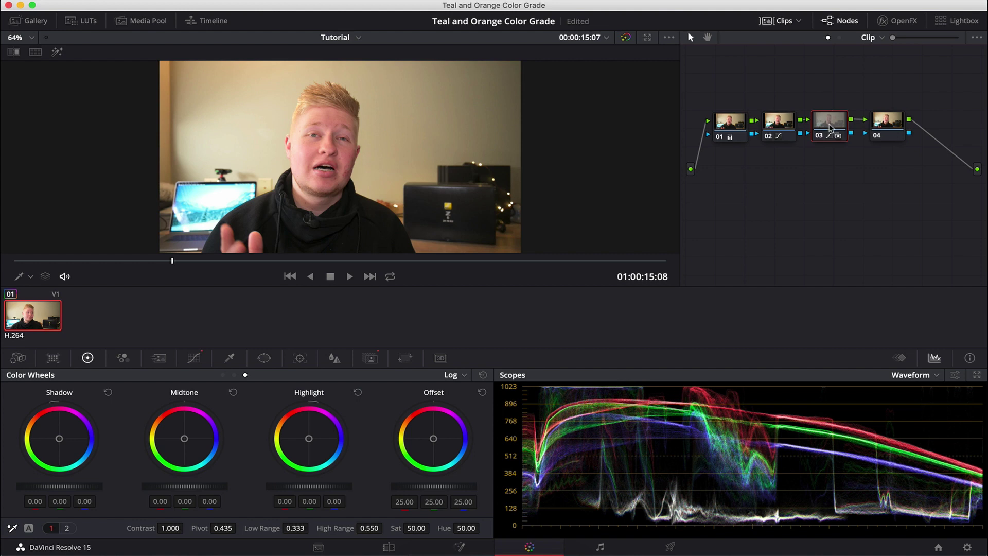
# Step: On node 04, warm the midtones to 0.38, -0.07, -0.47 and push shadows and highlights teal
pyautogui.click(896, 125)
pyautogui.moveTo(185, 441); pyautogui.dragTo(169, 425)
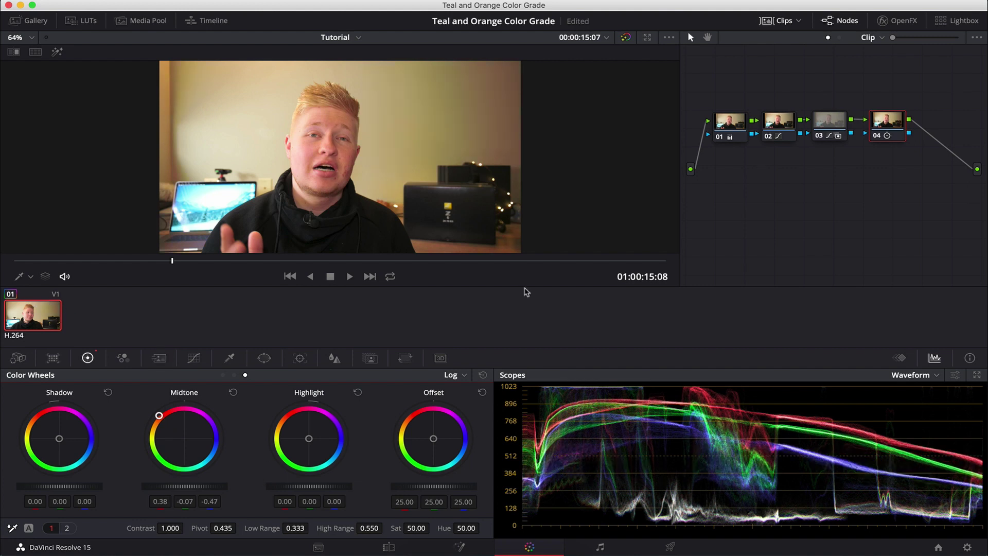
pyautogui.hotkey('ctrl', 'd')
pyautogui.hotkey('ctrl', 'd')
pyautogui.moveTo(309, 440); pyautogui.dragTo(317, 447)
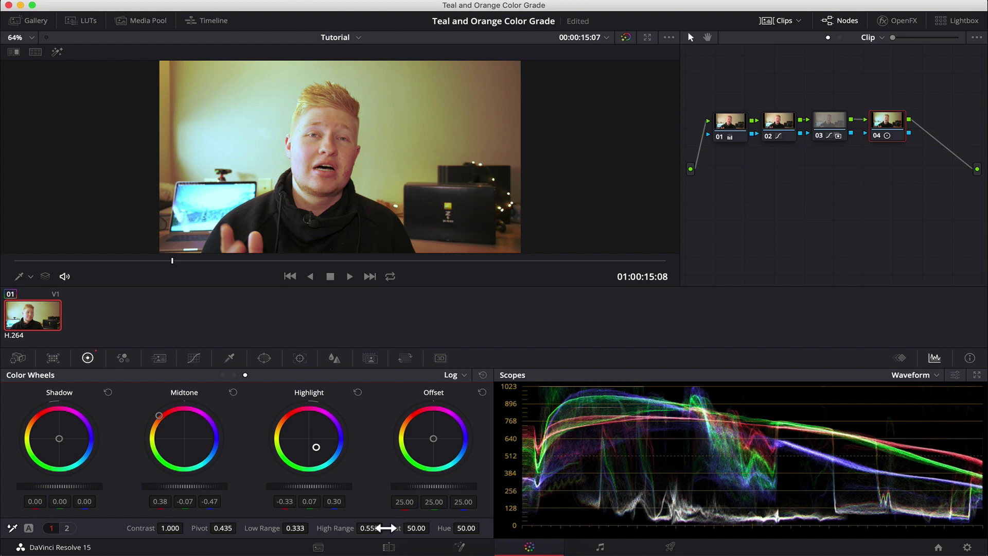
pyautogui.moveTo(59, 439); pyautogui.dragTo(62, 443)
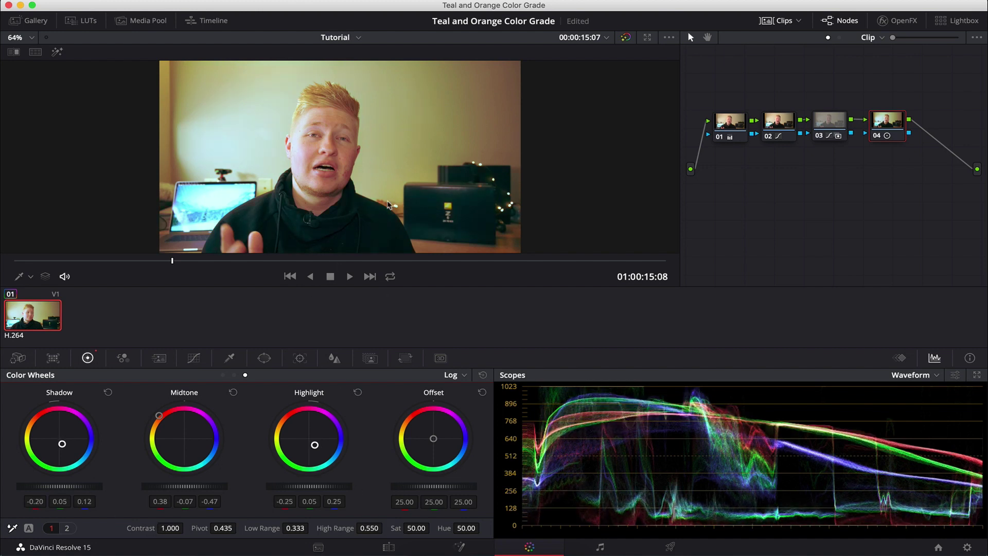
pyautogui.press('super+d')
pyautogui.press('super+d')
pyautogui.press('super+d')
pyautogui.press('super+d')
pyautogui.moveTo(67, 446); pyautogui.dragTo(70, 449)
# Step: Set node 04's Key Output Gain to 0.400 and toggle it off to compare
pyautogui.click(370, 358)
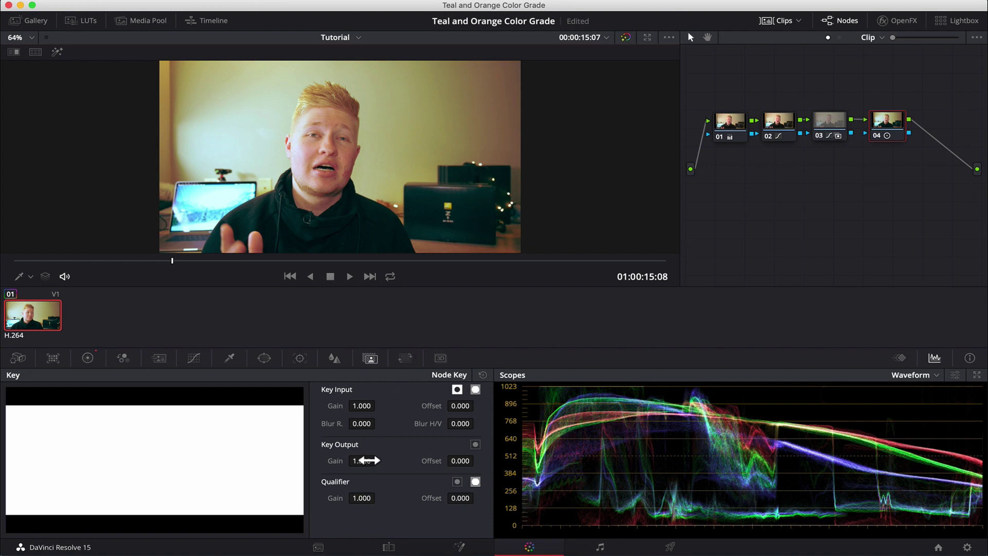
pyautogui.moveTo(364, 461); pyautogui.dragTo(375, 461)
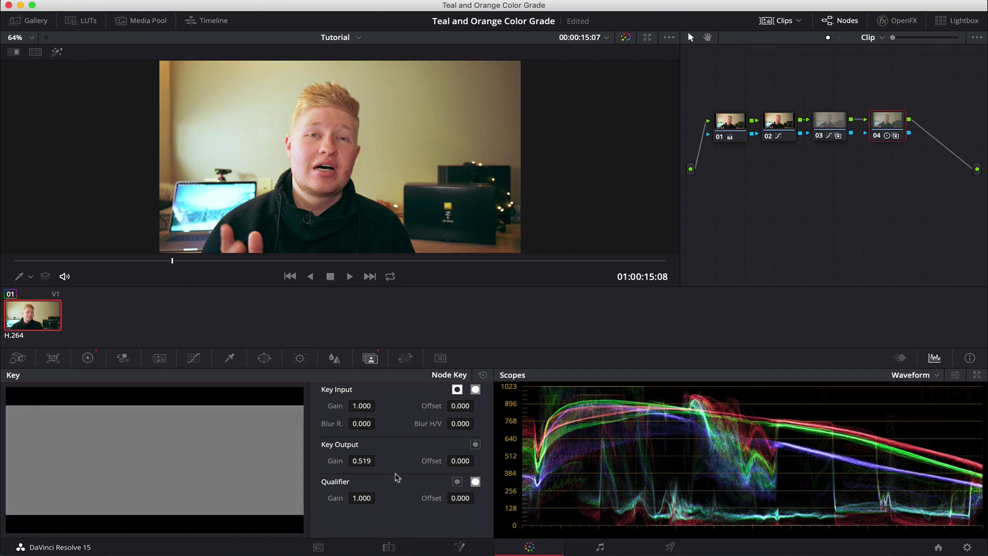
pyautogui.moveTo(370, 466); pyautogui.dragTo(371, 466)
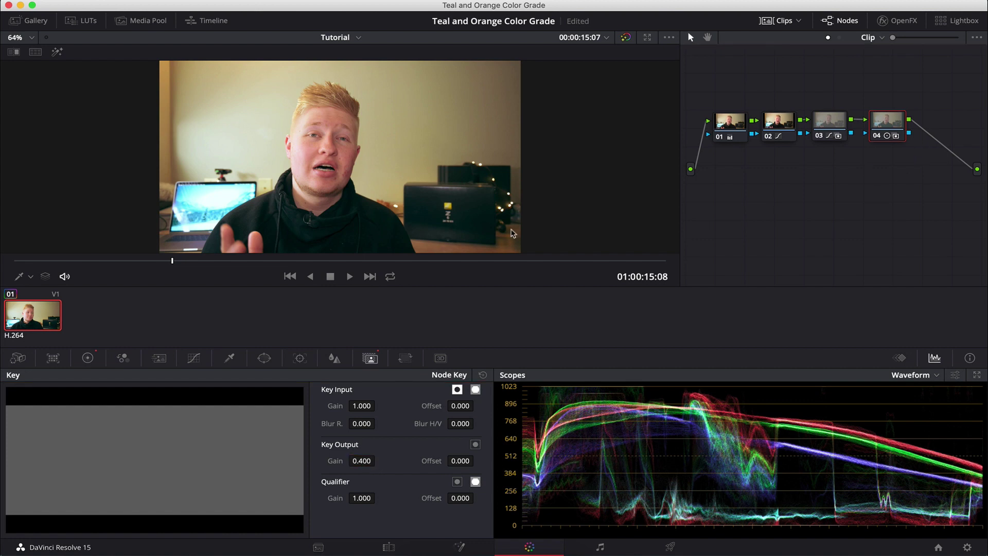
pyautogui.moveTo(214, 261); pyautogui.dragTo(298, 262)
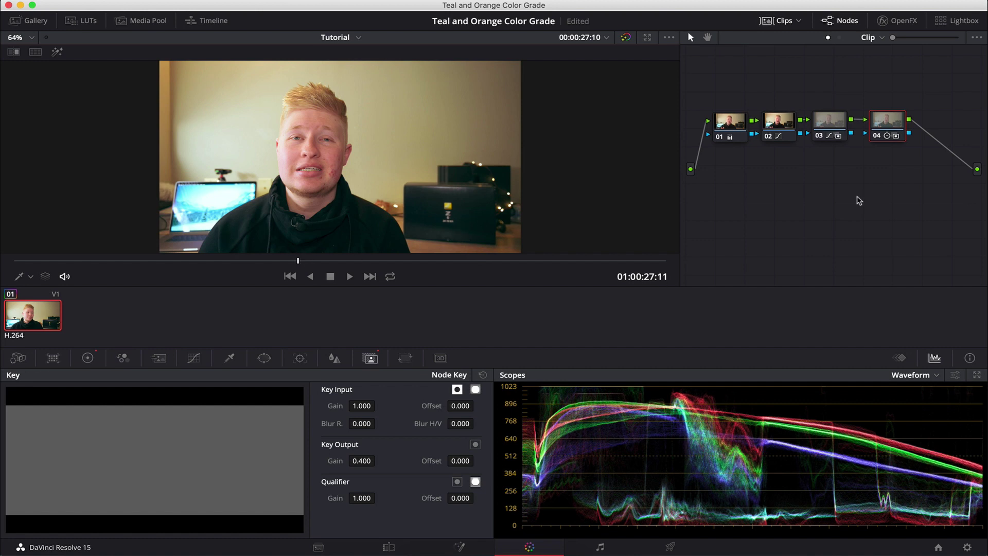
pyautogui.press('super+d')
pyautogui.press('super+d')
pyautogui.press('super+d')
pyautogui.press('super+d')
pyautogui.press('super+d')
pyautogui.press('super+d')
# Step: Reposition node 04 level with and slightly right of node 03, forming a straight four-node chain
pyautogui.moveTo(288, 261); pyautogui.dragTo(439, 282)
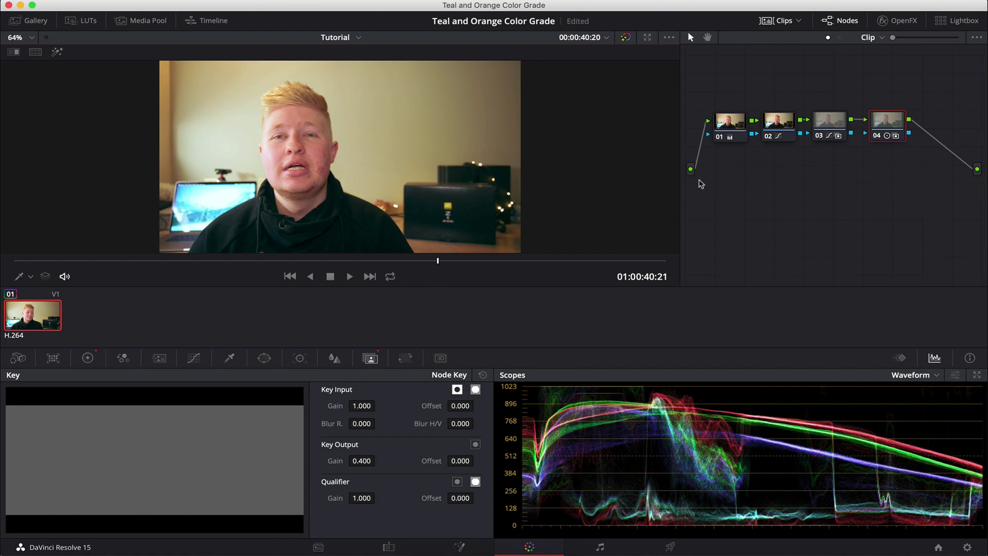
pyautogui.moveTo(886, 131); pyautogui.dragTo(887, 251)
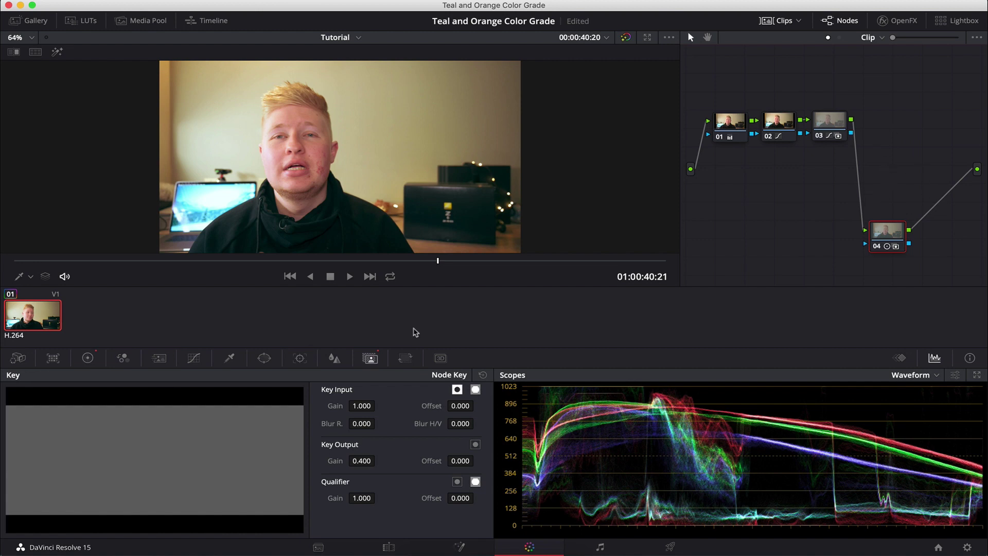
pyautogui.moveTo(895, 235); pyautogui.dragTo(895, 126)
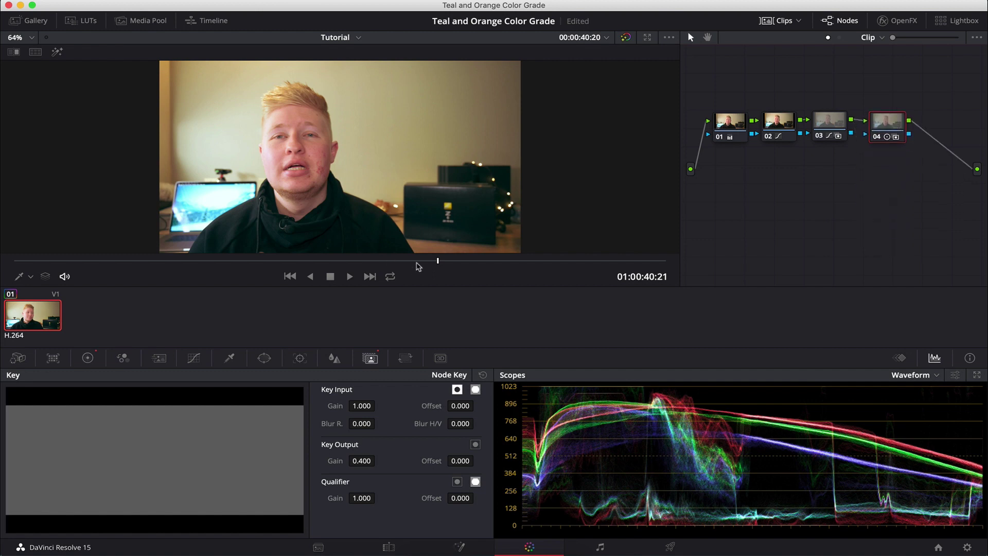
pyautogui.moveTo(419, 266); pyautogui.dragTo(505, 288)
pyautogui.moveTo(896, 125); pyautogui.dragTo(915, 124)
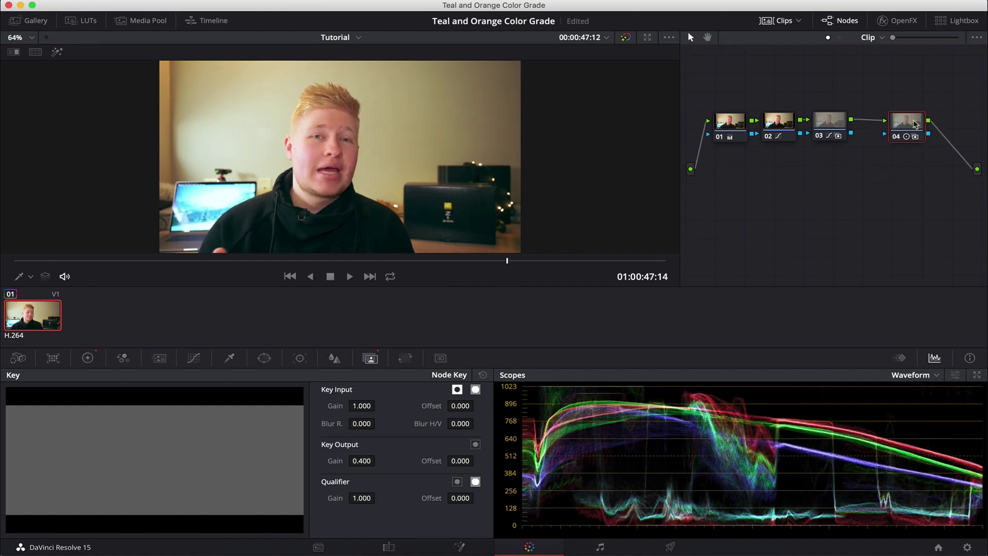